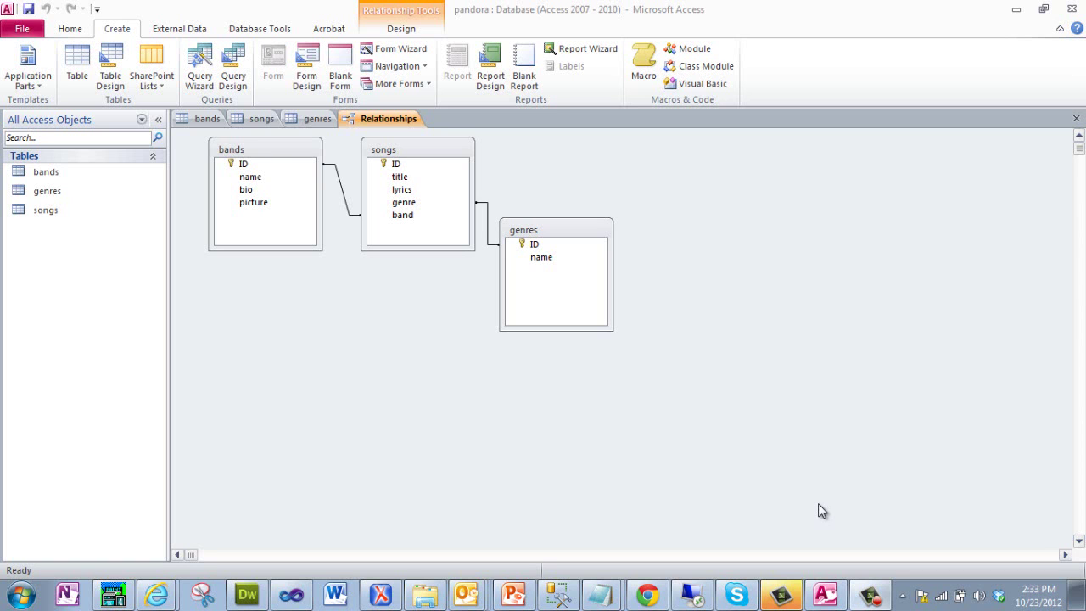
Review the bands, songs and genres datasheets, ending on genres showing Indie and Alternative.
click(205, 118)
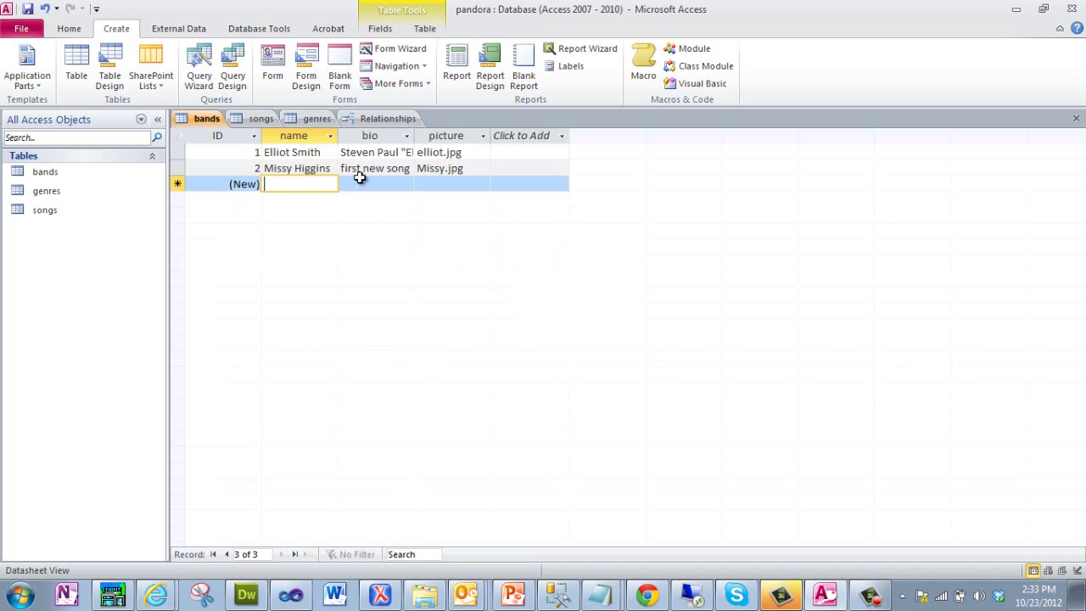
click(534, 188)
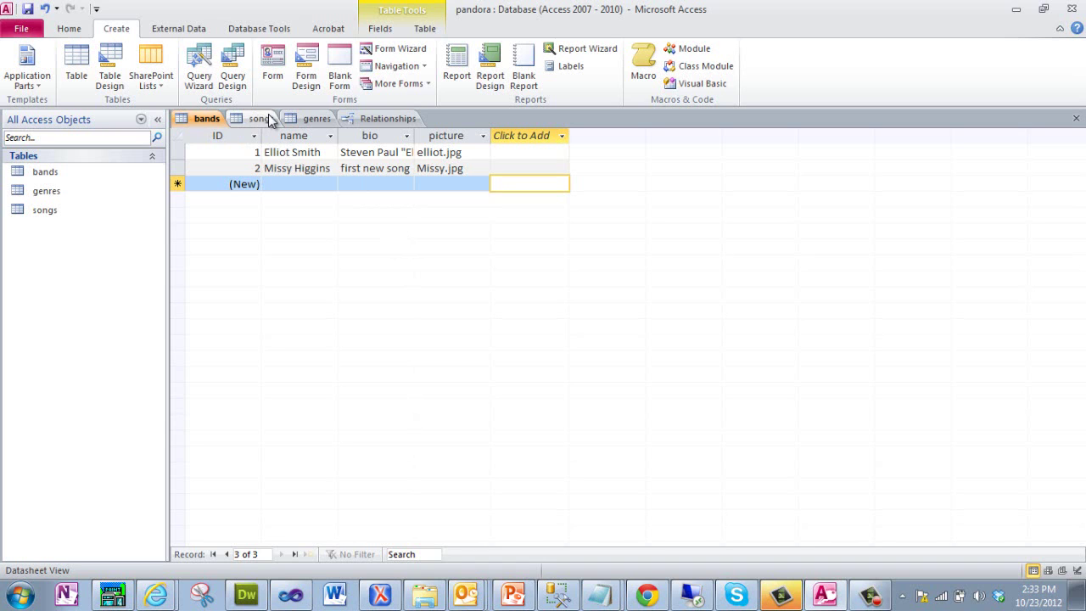
click(260, 118)
click(304, 119)
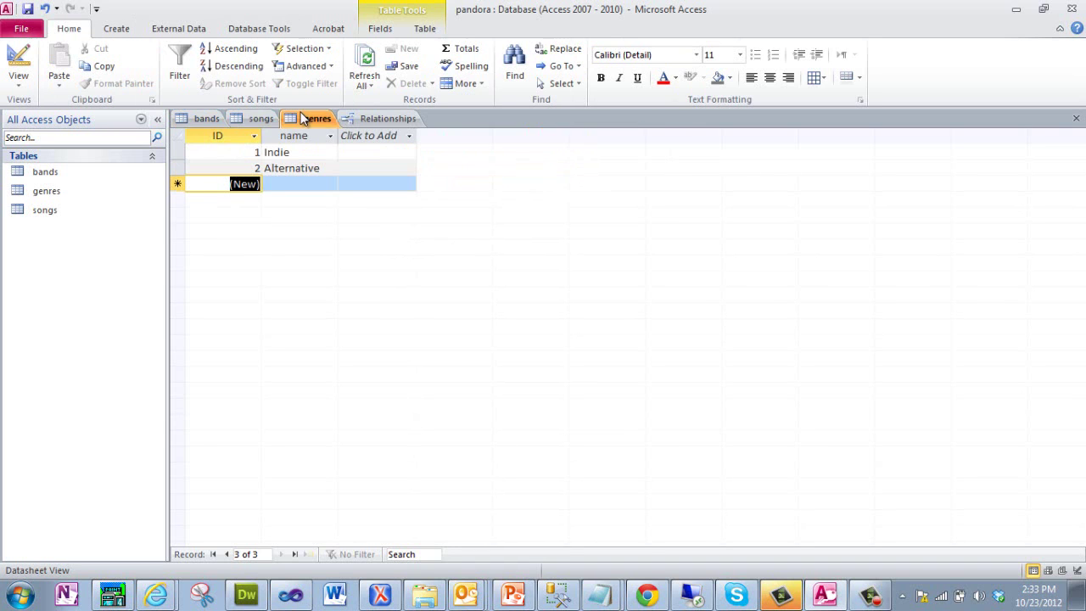
click(187, 118)
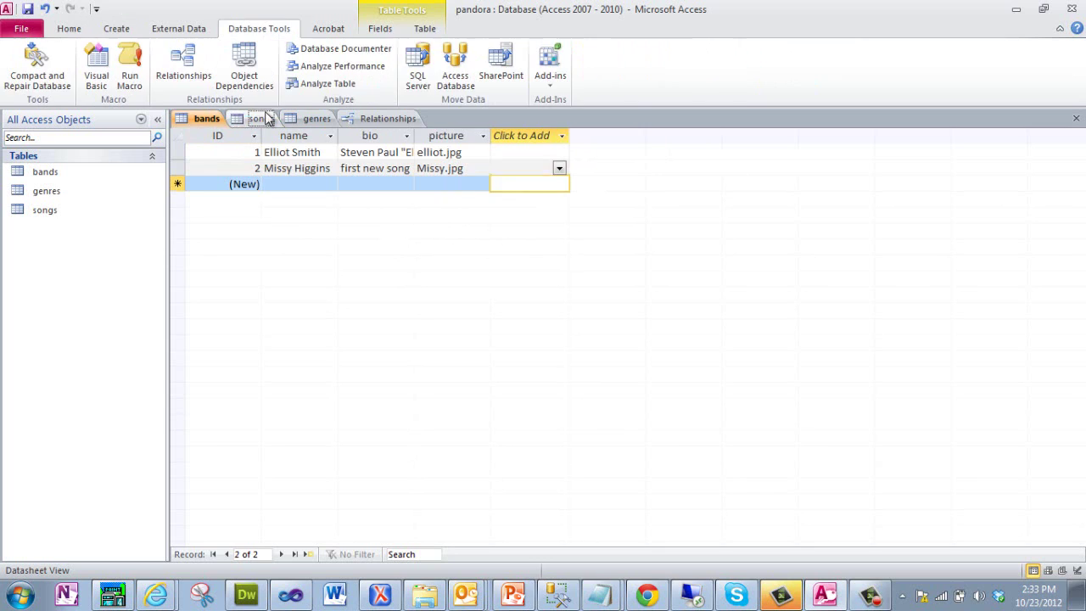
click(263, 117)
click(314, 118)
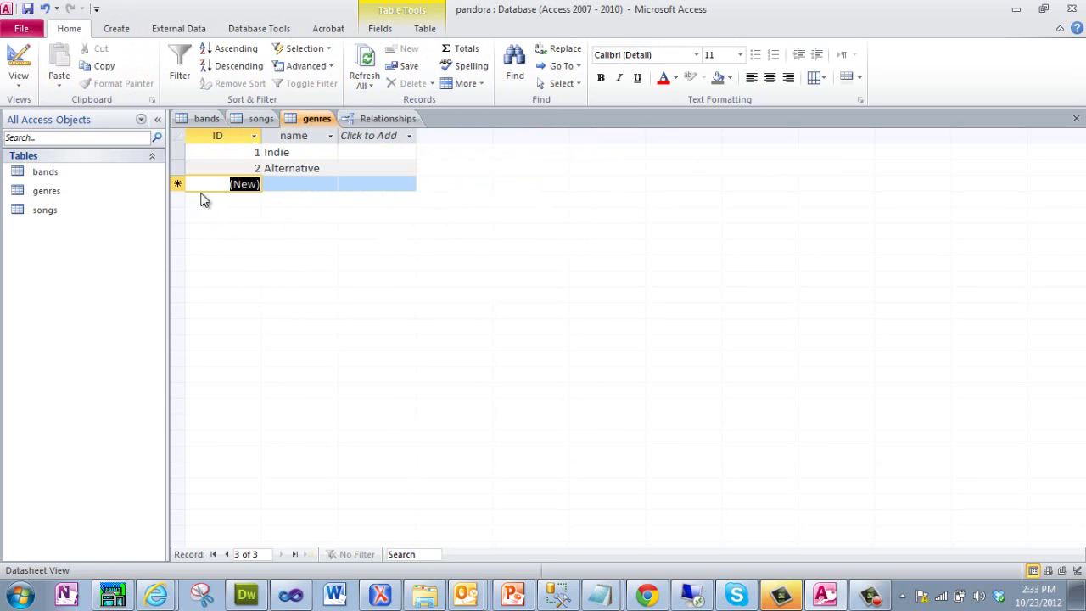
click(125, 33)
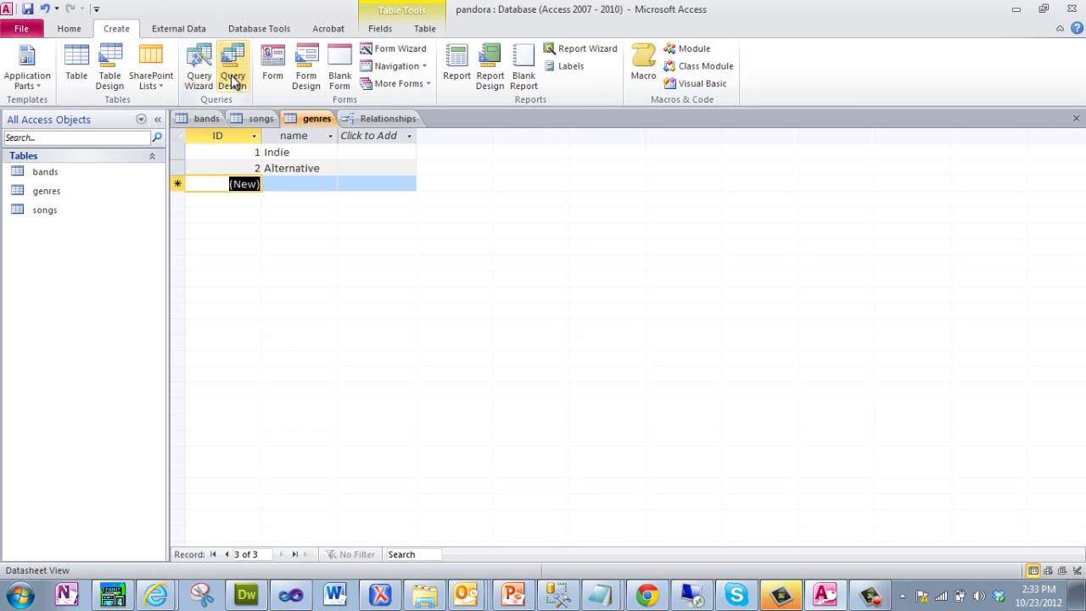
Create a new design-view query, Query1, containing only the bands table.
click(233, 80)
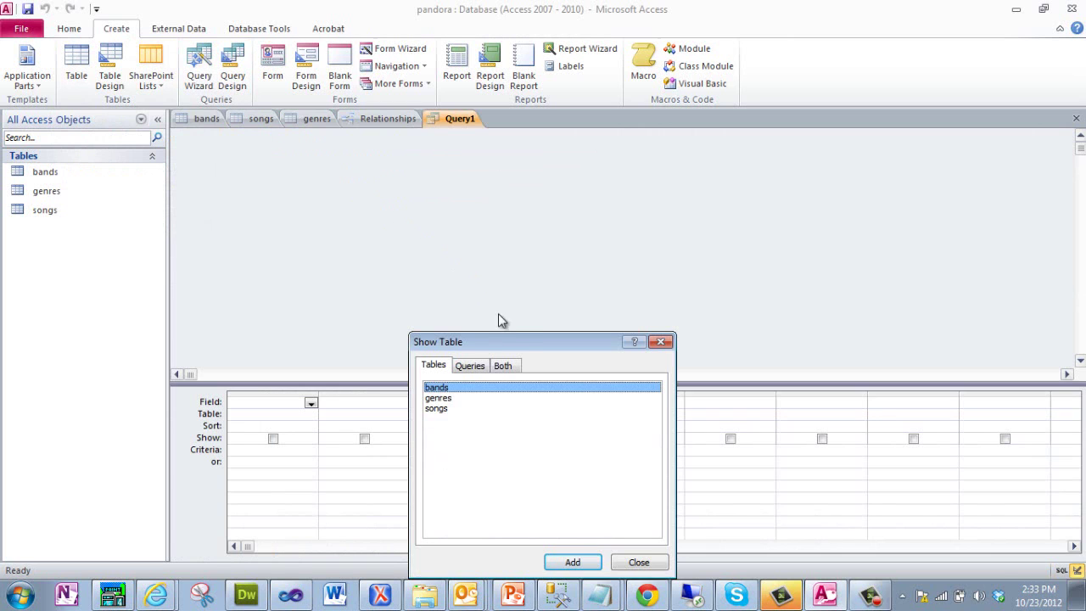
drag(522, 341, 578, 167)
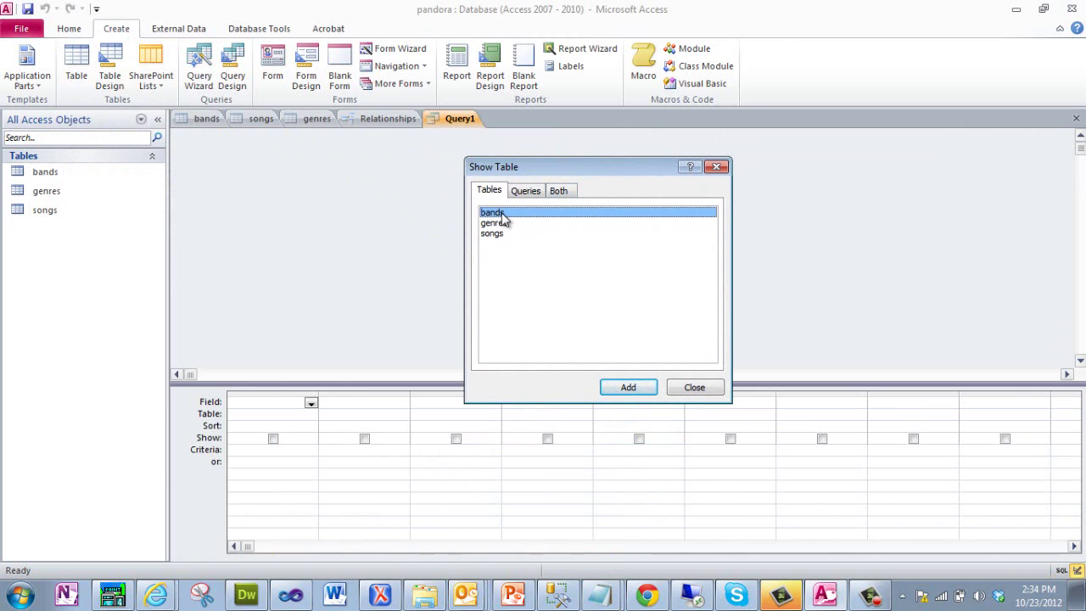
double_click(502, 215)
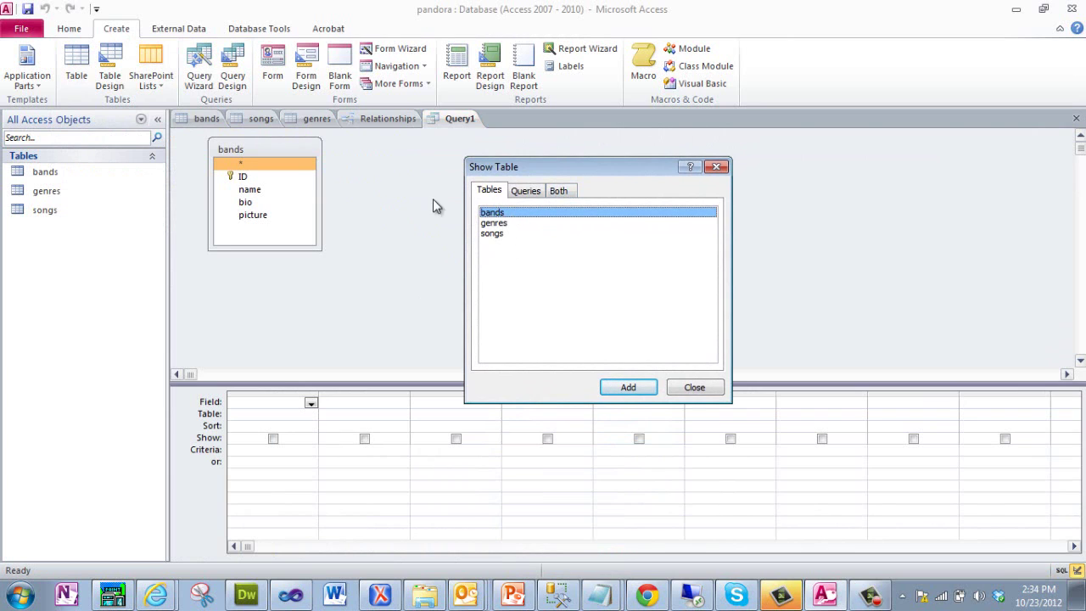
click(254, 149)
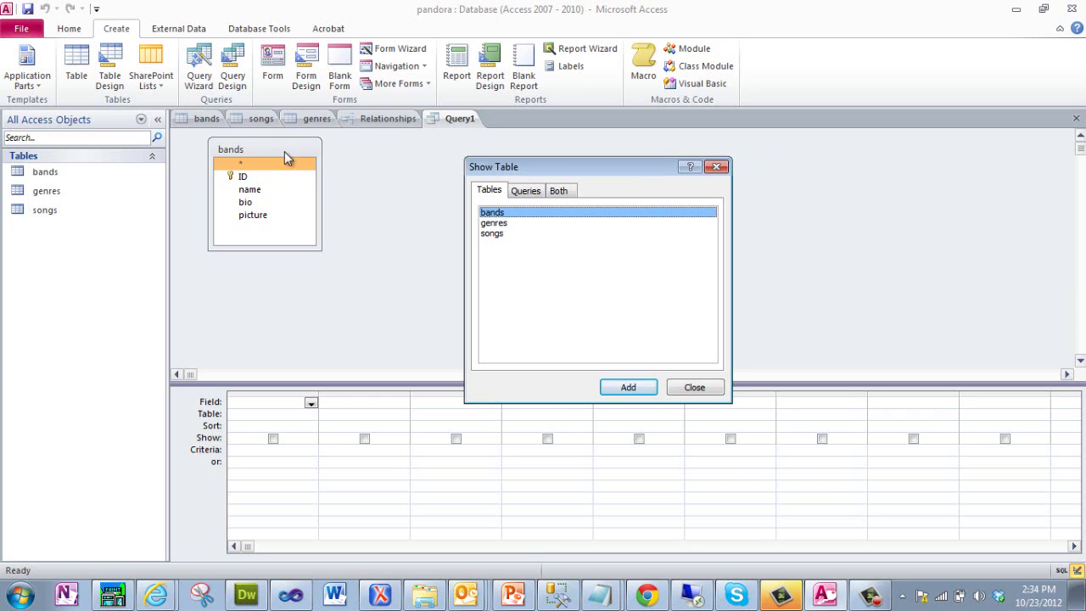
click(694, 387)
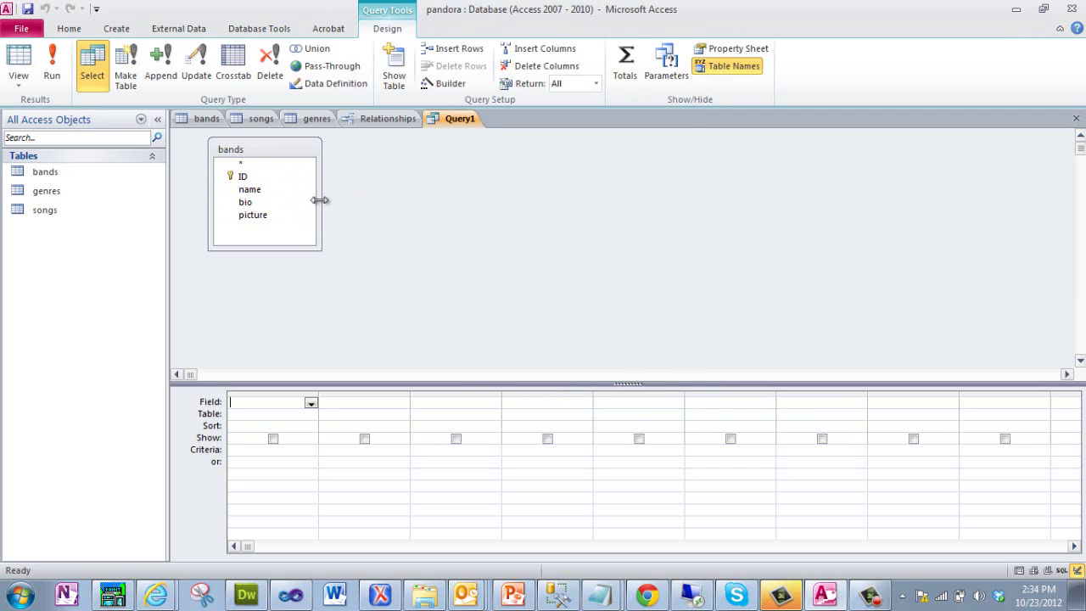
Add the bands name and bio fields to Query1 and run it.
double_click(261, 192)
double_click(260, 204)
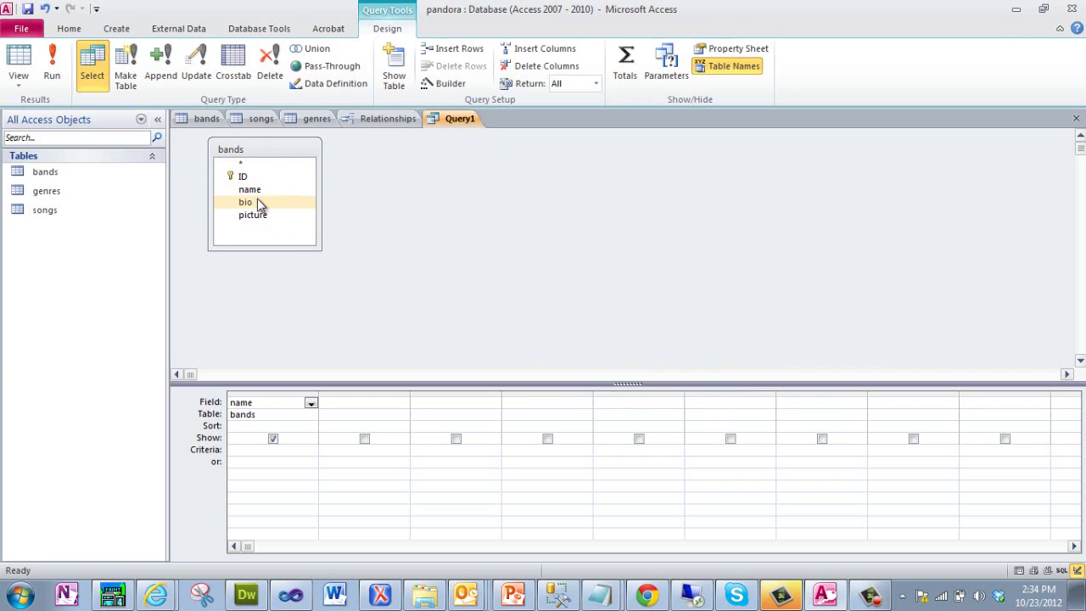
click(521, 271)
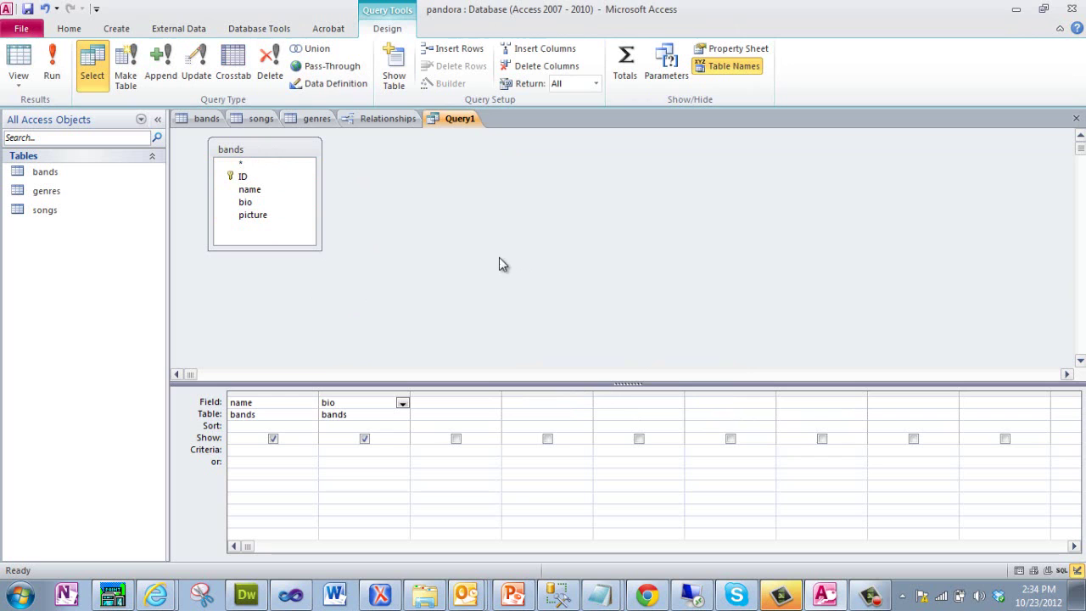
click(54, 71)
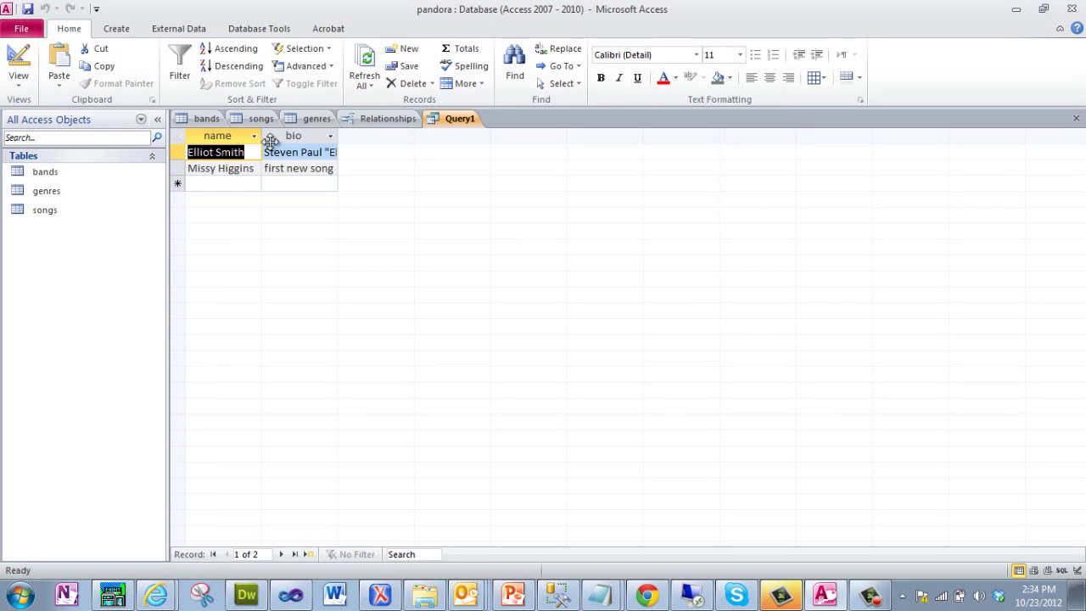
Widen the bio column to show the full text for Elliot Smith and Missy Higgins.
click(330, 136)
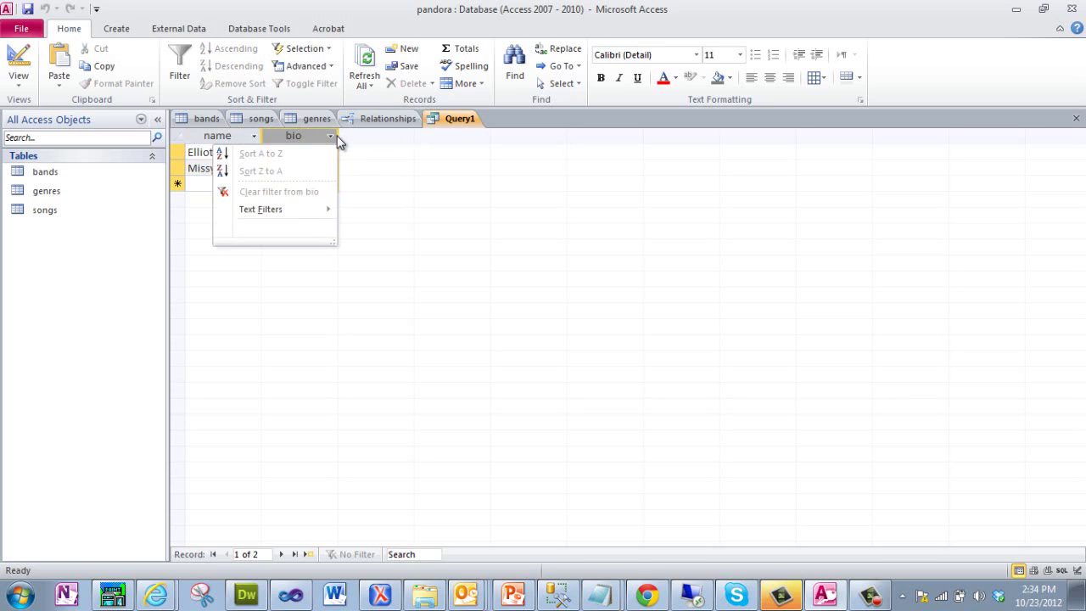
click(337, 139)
click(335, 138)
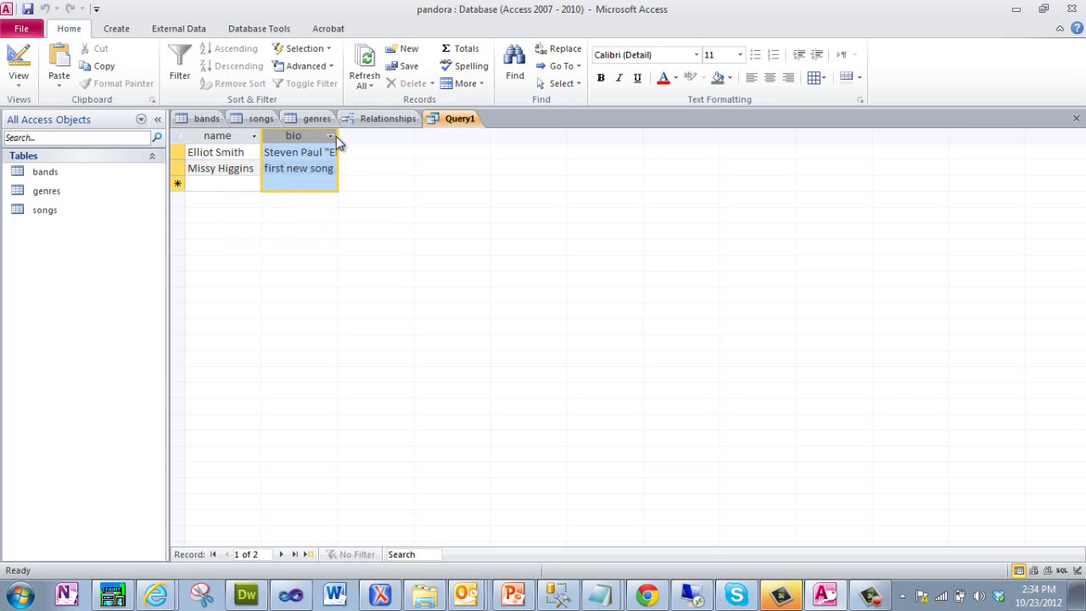
click(336, 143)
click(333, 158)
click(233, 136)
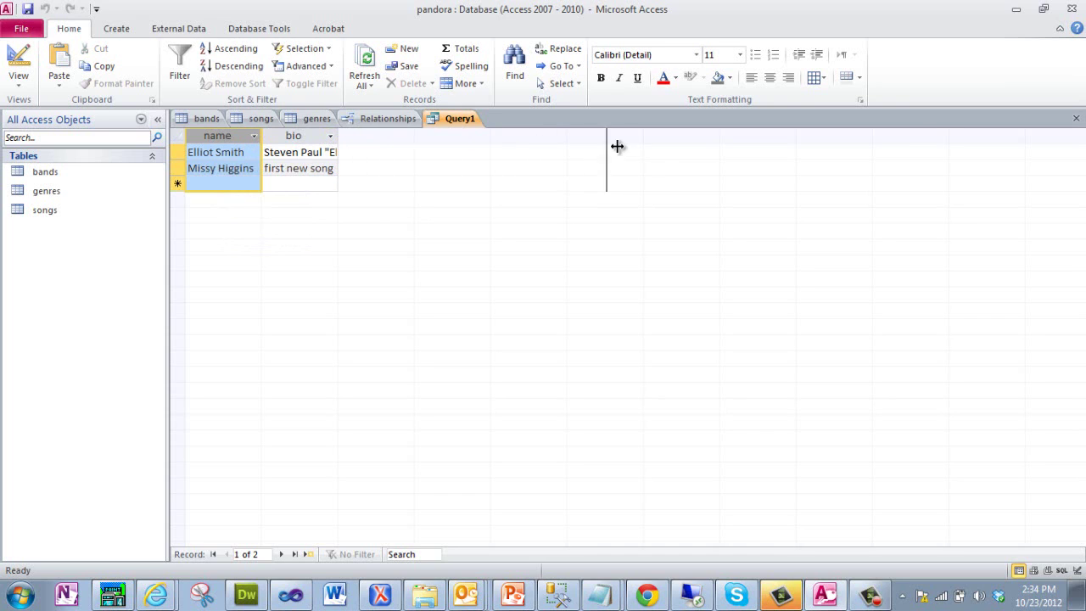
drag(338, 135, 721, 138)
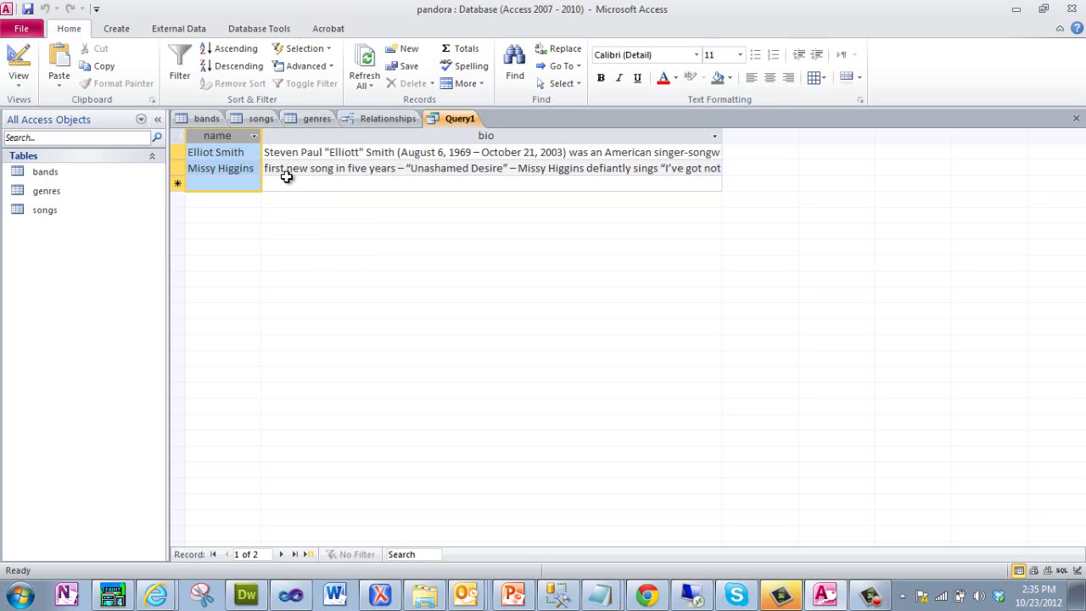
Delete bands.bio from the SELECT line in SQL view.
click(19, 80)
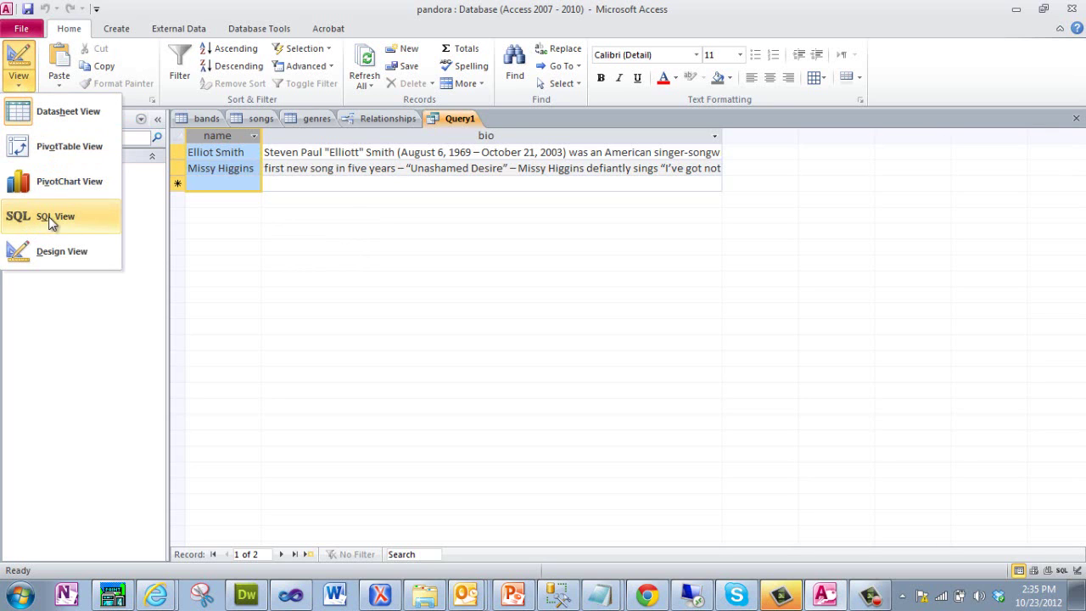
click(49, 218)
click(252, 201)
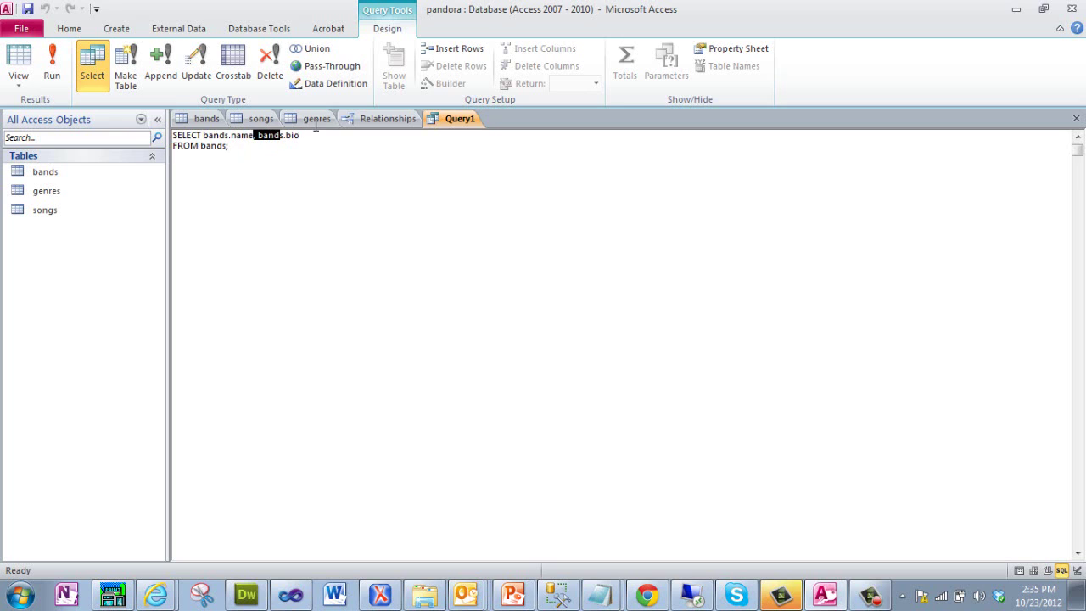
drag(253, 137, 316, 127)
key(Delete)
View the results showing only band names, then return to Design View.
click(51, 73)
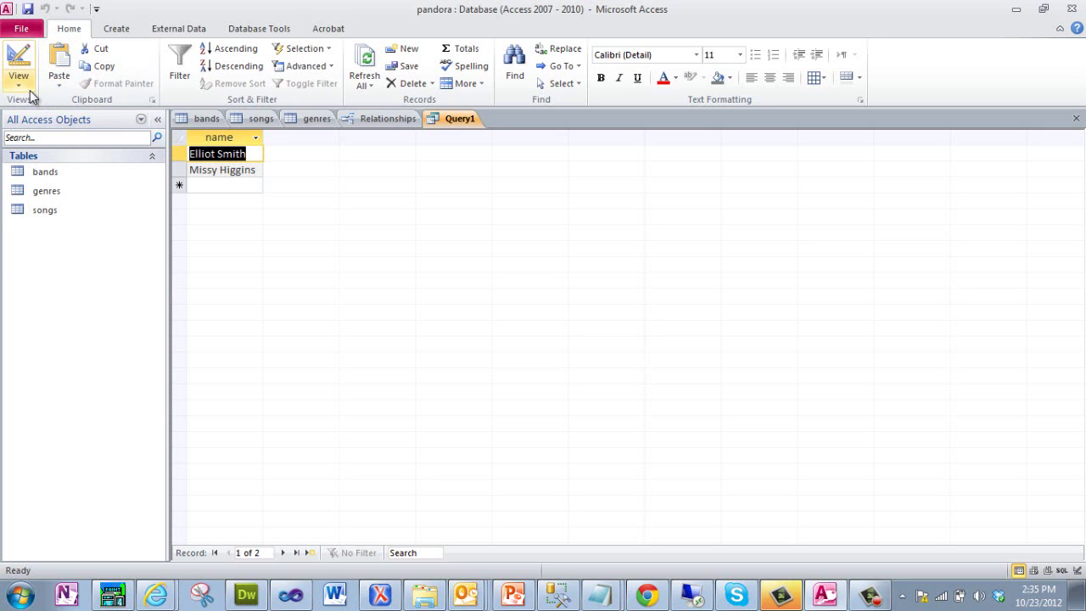
click(31, 88)
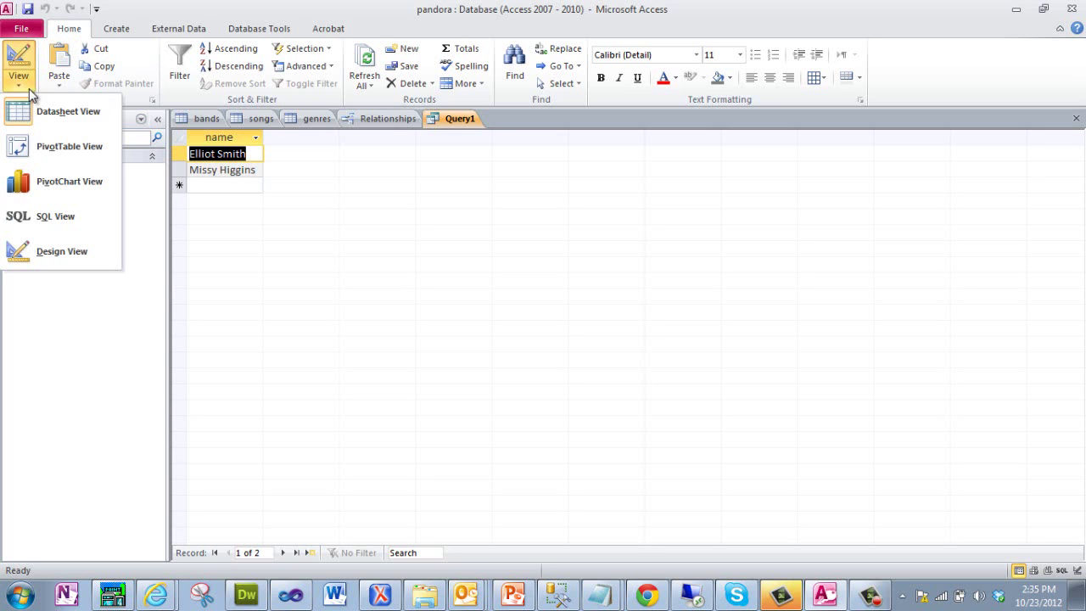
click(51, 251)
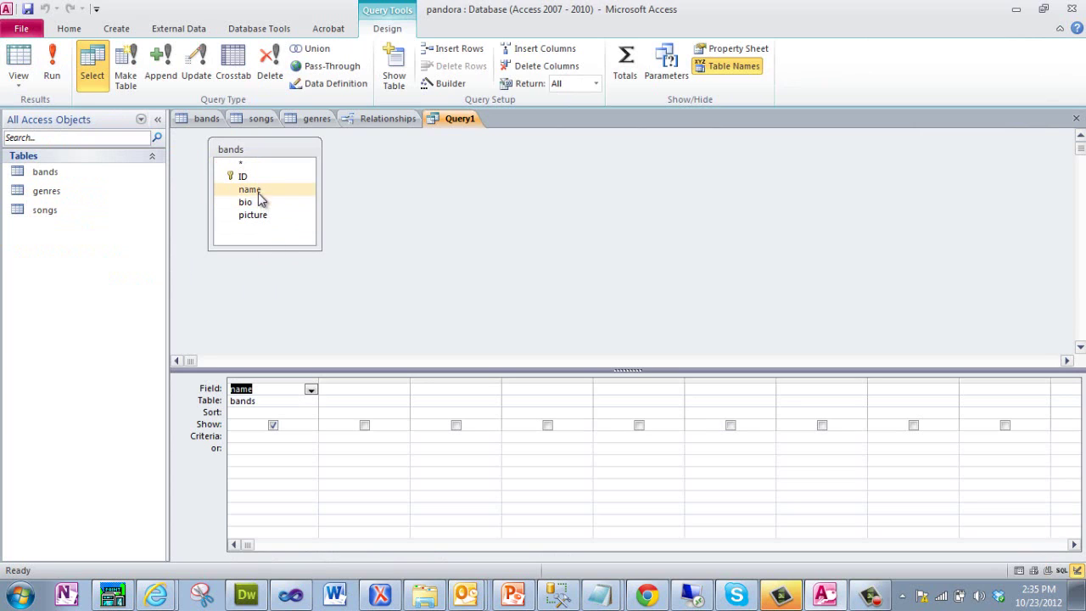
click(281, 324)
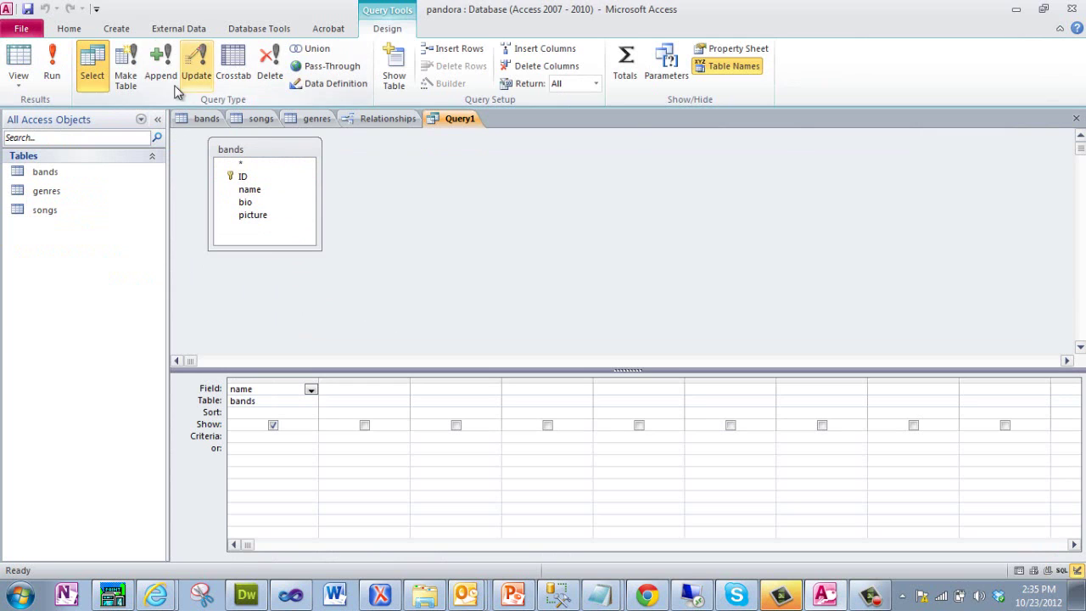
In SQL view, add a WHERE line requiring bands.name = "Elliot Smith" below FROM.
click(26, 90)
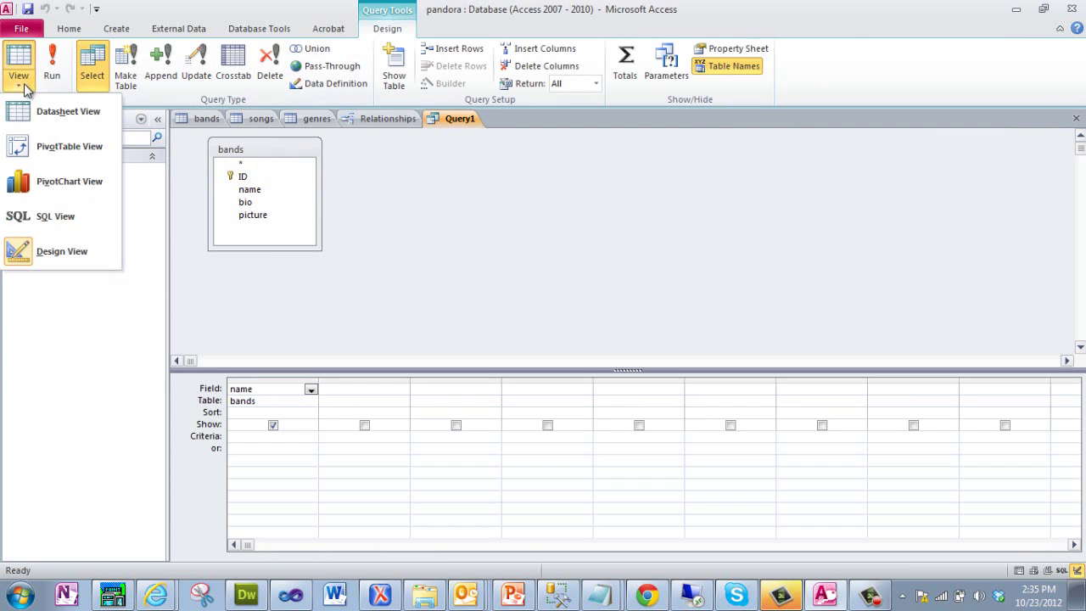
click(43, 215)
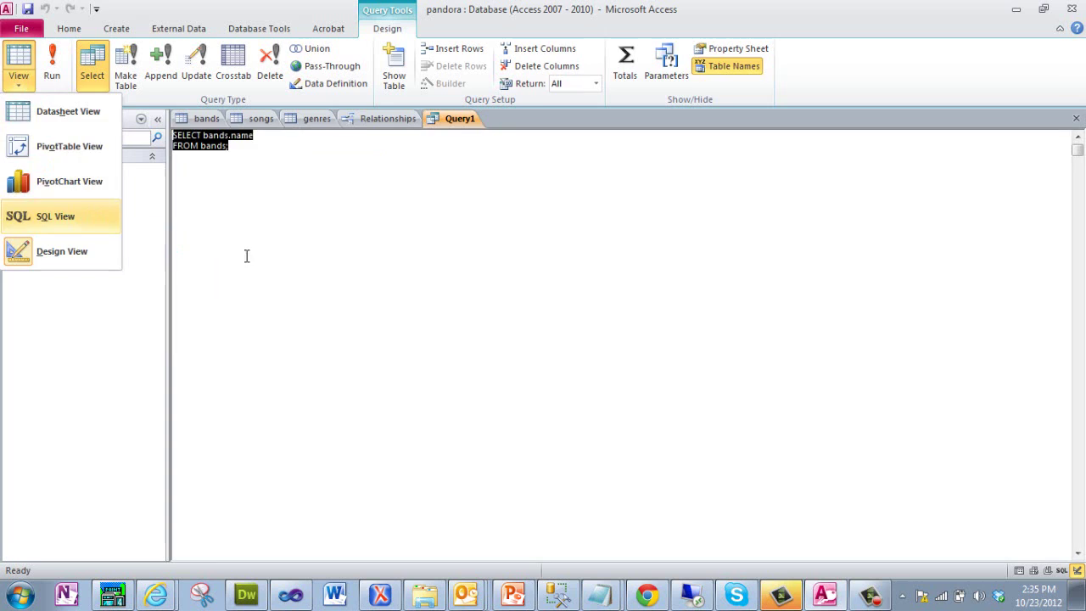
click(315, 242)
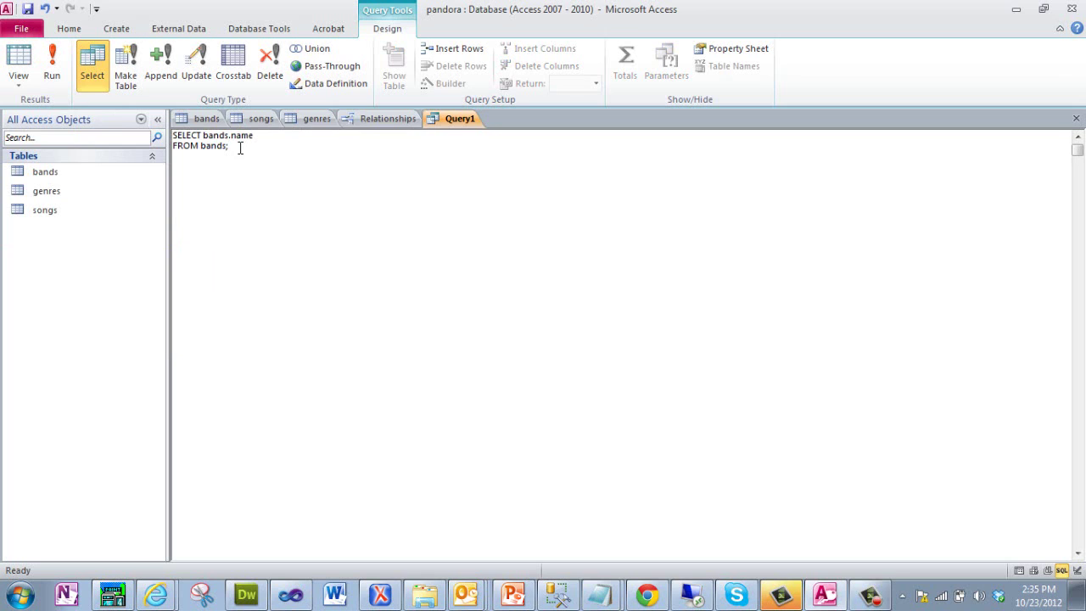
text(wh)
text(ere bands.name = "Elliot)
text(Smith")
key(Return)
double_click(236, 136)
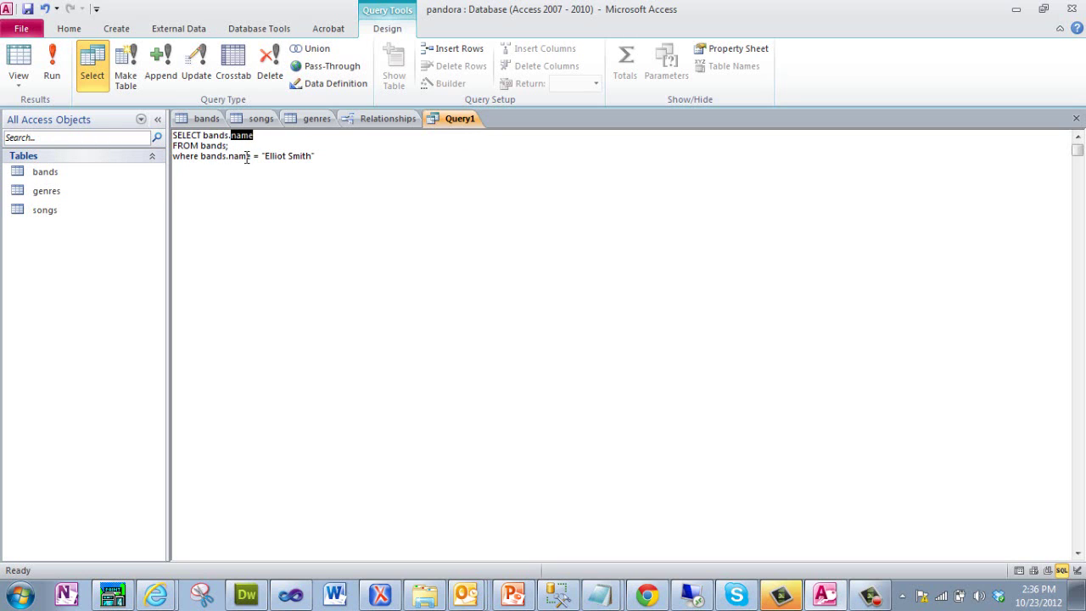
Try running the query and add a semicolon after FROM bands when it errors.
click(51, 59)
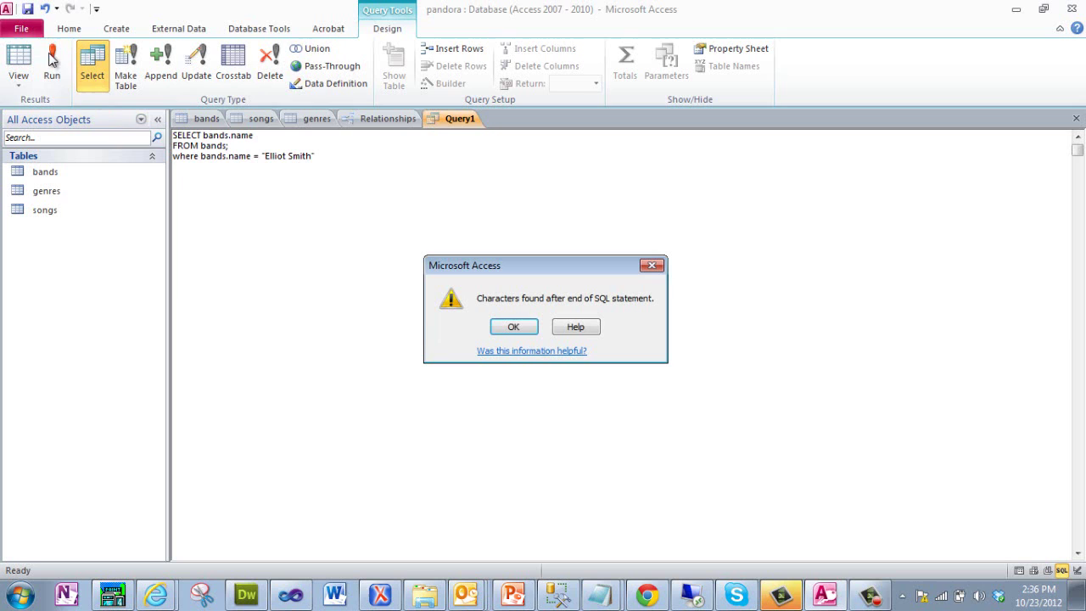
click(511, 327)
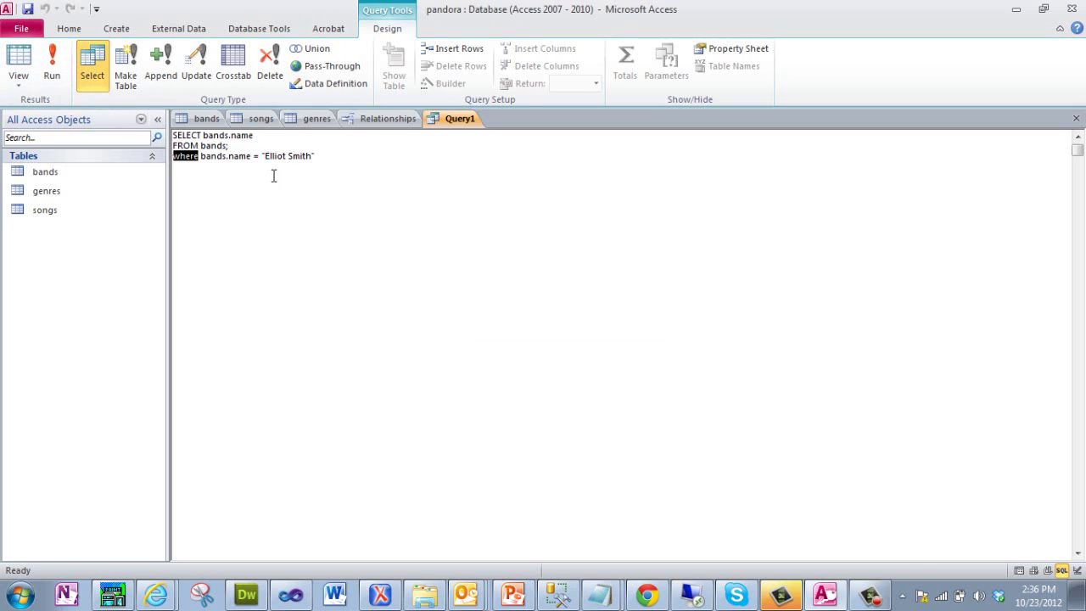
click(227, 145)
text(;)
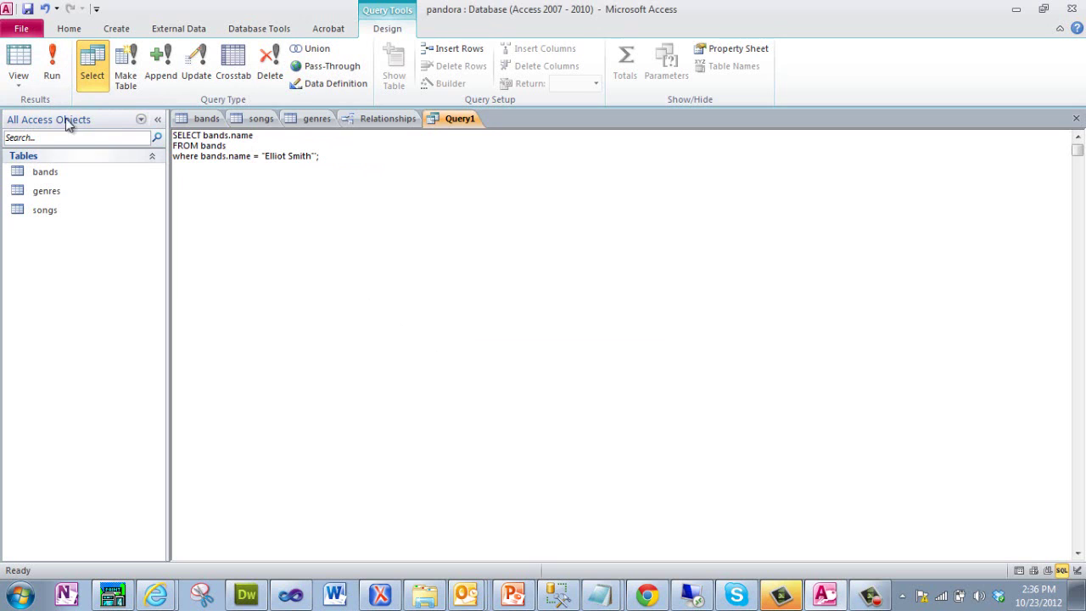
click(52, 70)
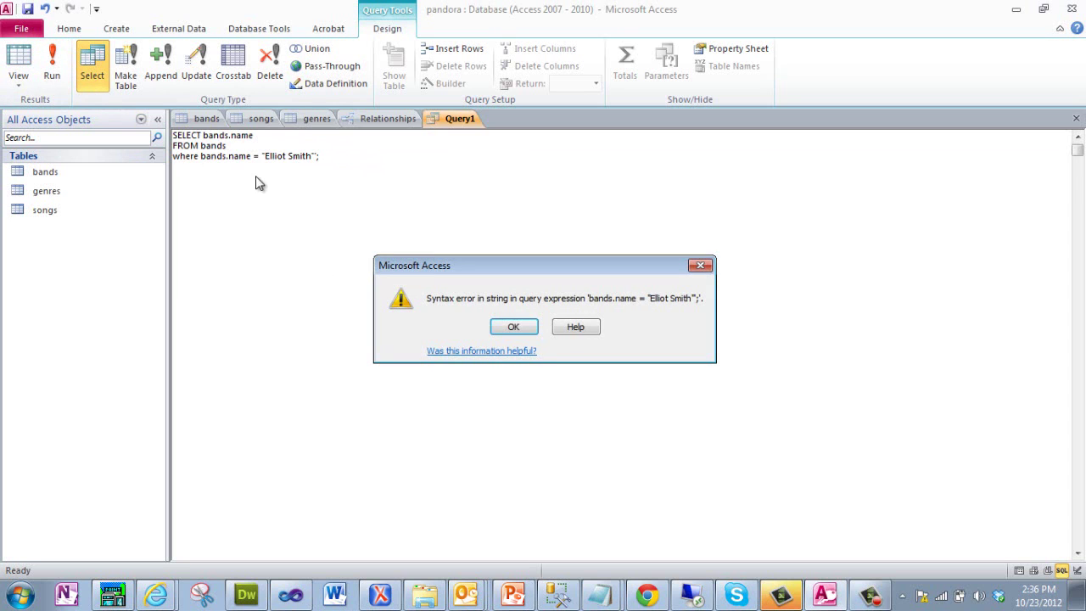
click(498, 324)
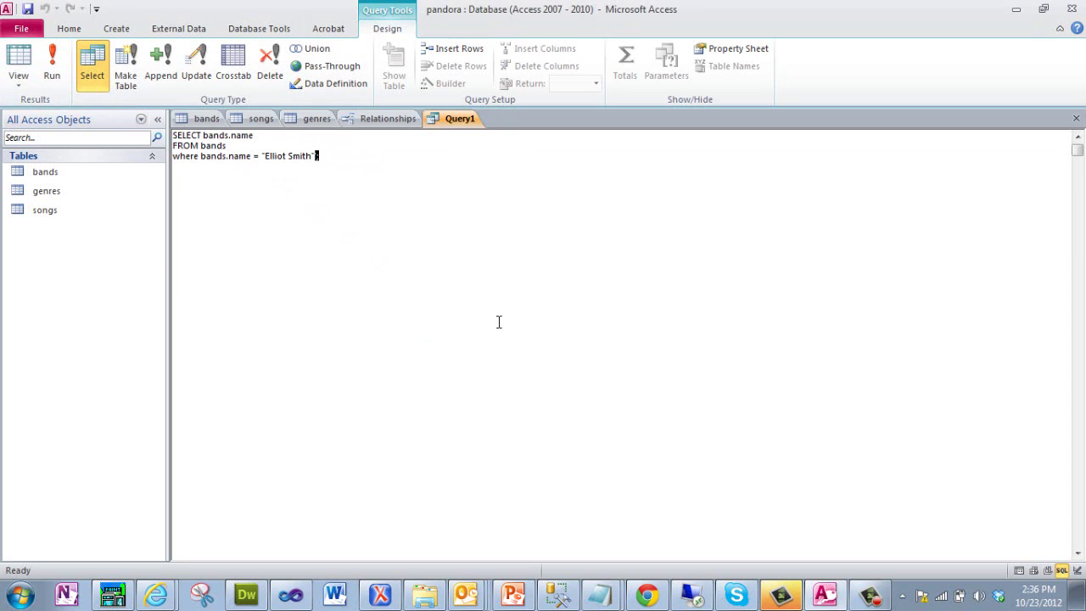
Swap the double quote before Elliot Smith for a single quote and run, returning only Elliot Smith.
click(264, 156)
key(Delete)
text(')
click(58, 73)
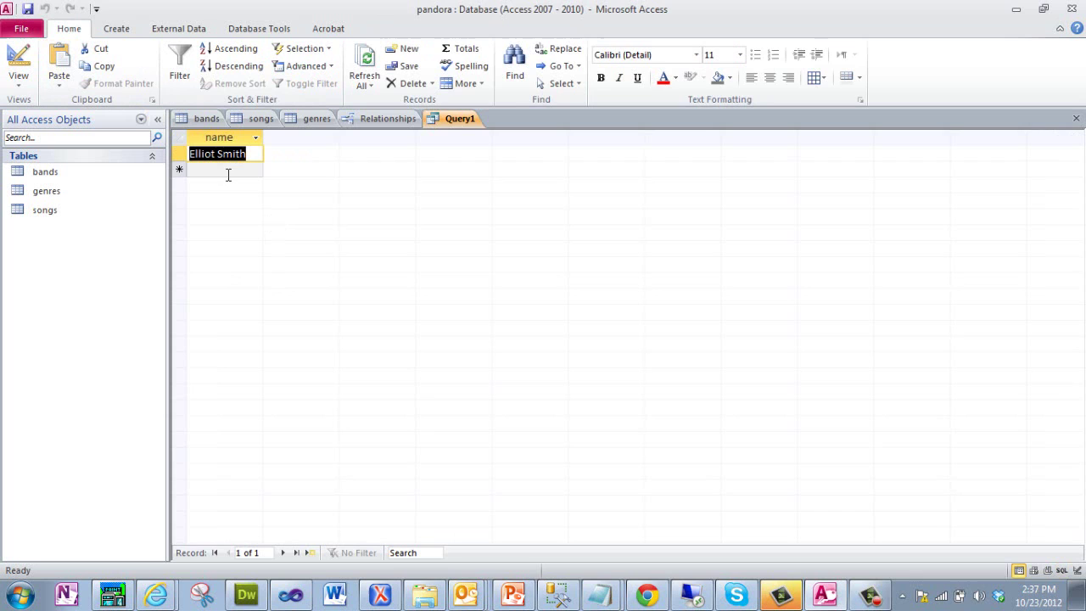
In the design grid, change the name criterion from Elliot Smith to 'Missy Higgins'.
click(20, 85)
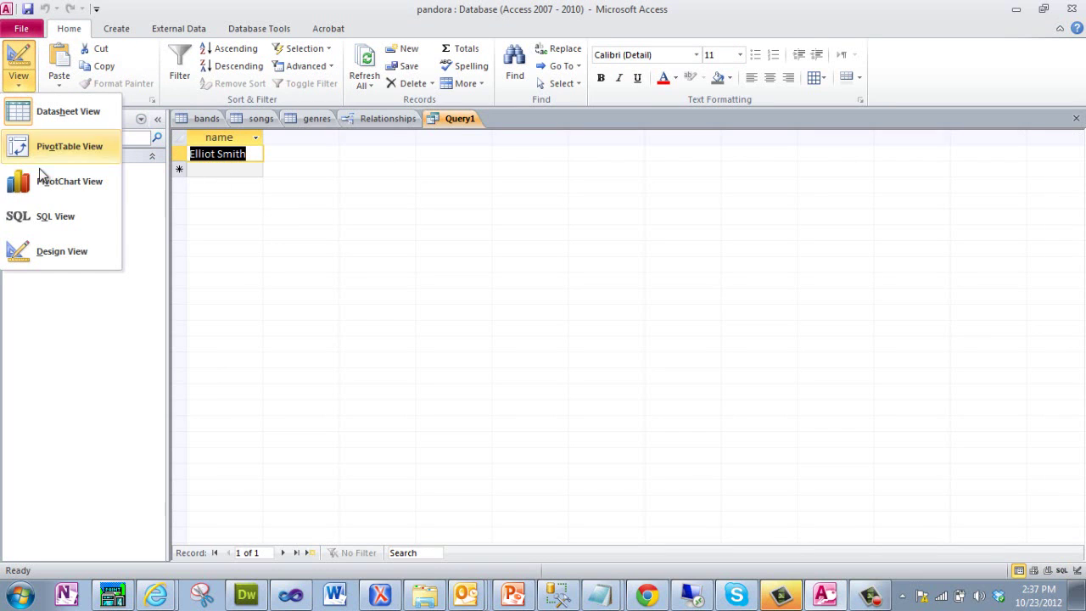
click(52, 252)
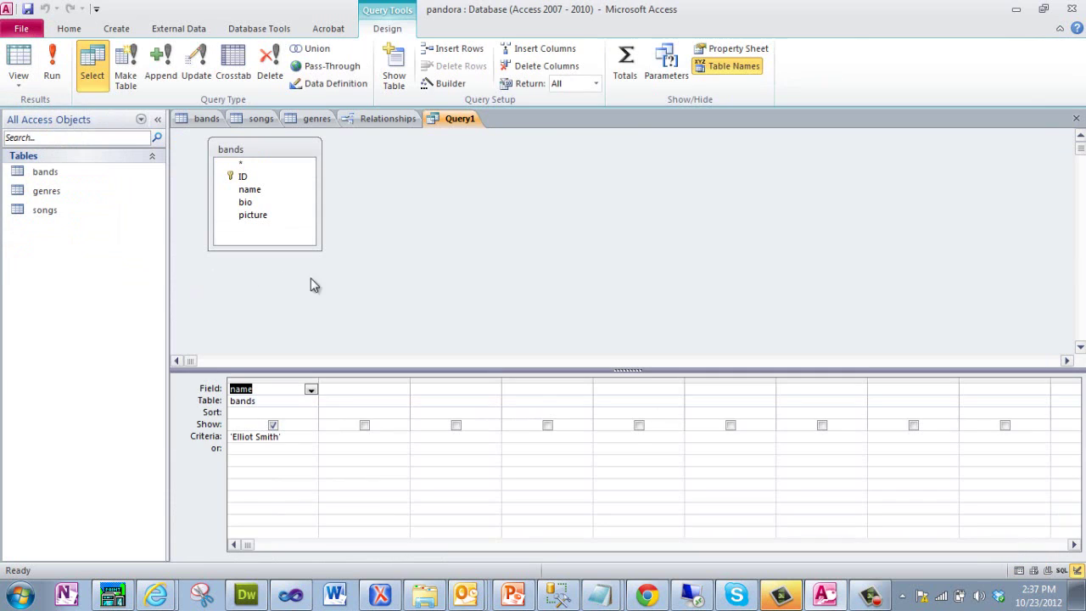
click(287, 459)
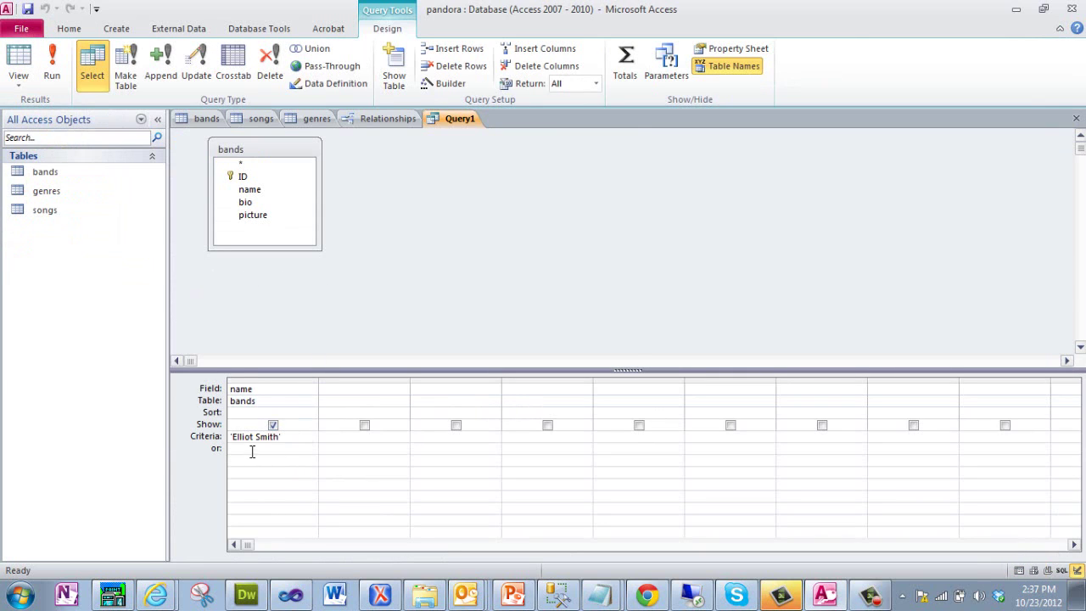
drag(286, 435, 254, 437)
click(225, 438)
click(234, 437)
text(Missy )
text(Higgins)
key(Delete)
key(Delete)
key(Delete)
key(Delete)
key(Delete)
key(Delete)
key(Delete)
key(Delete)
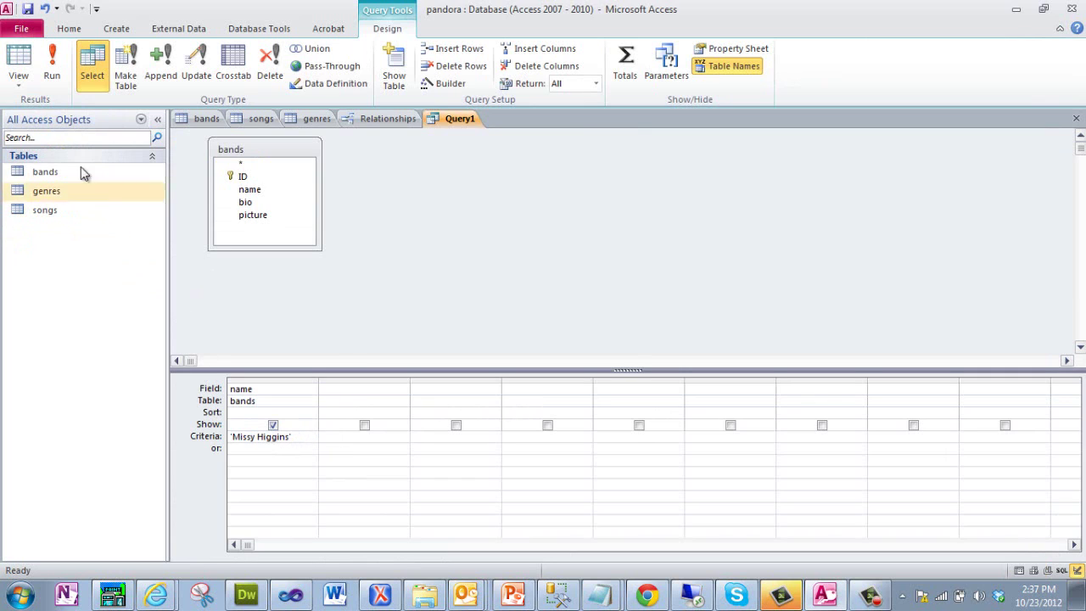
click(26, 92)
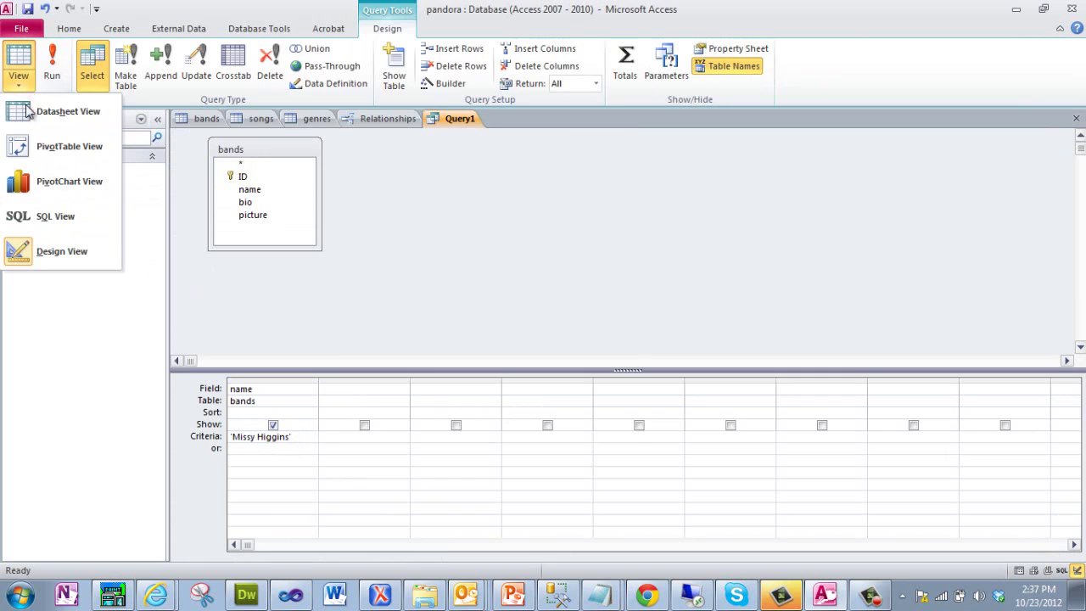
click(38, 214)
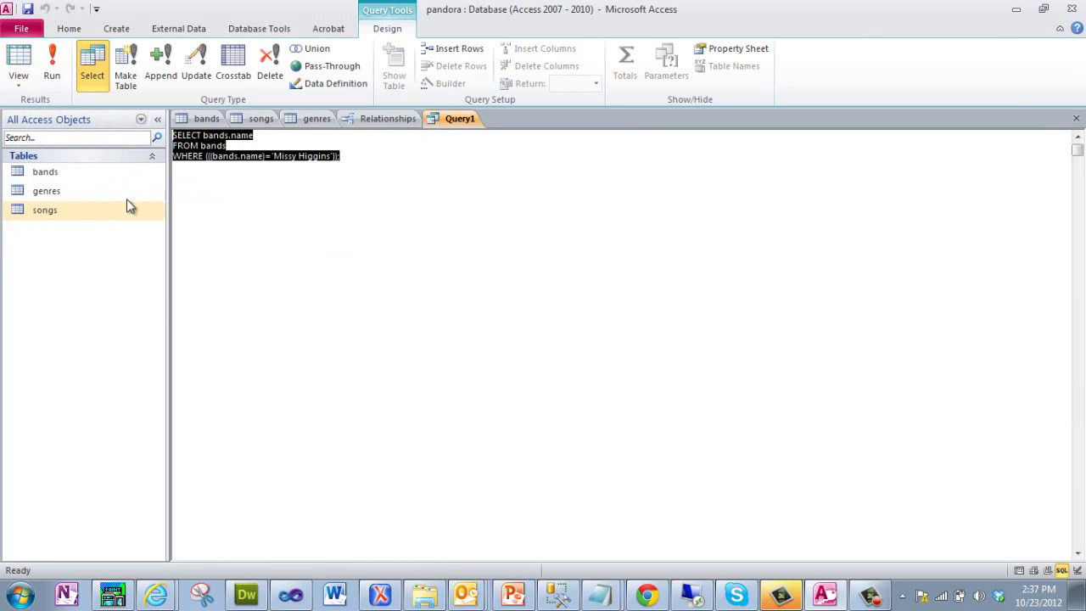
click(253, 164)
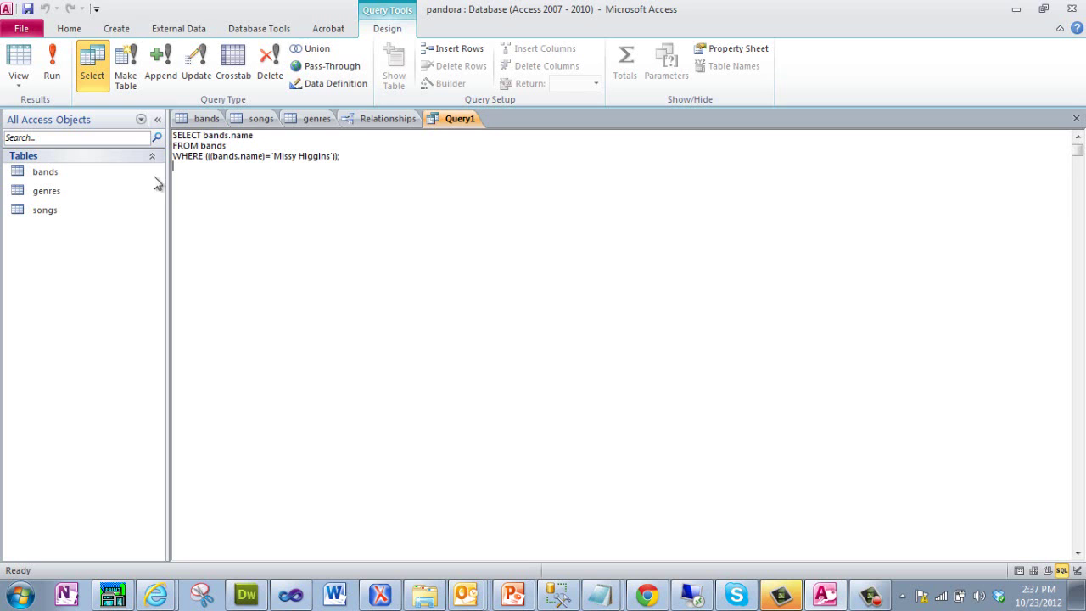
click(50, 58)
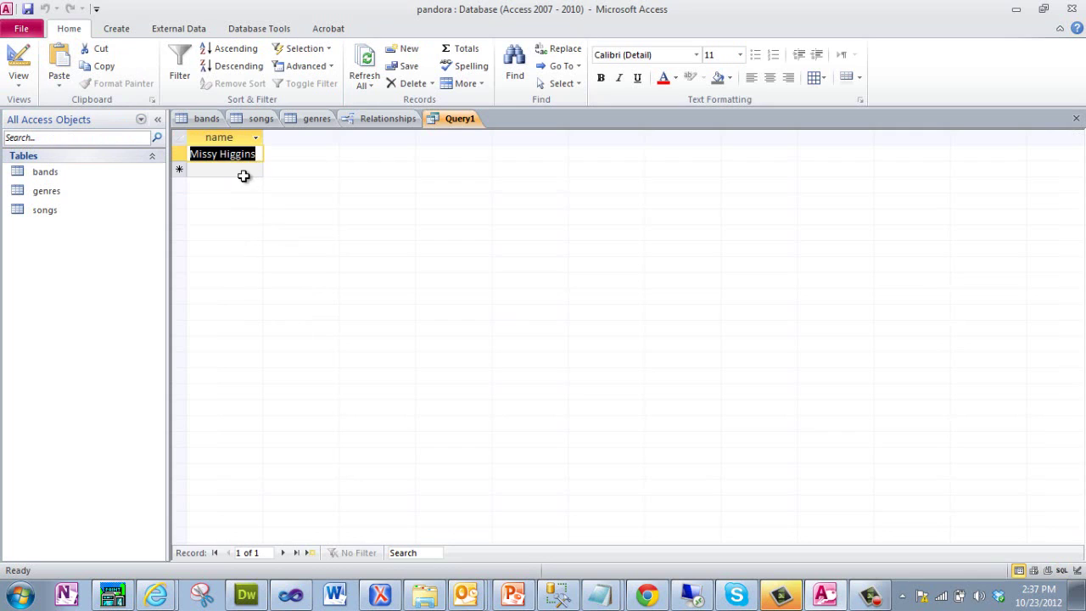
click(458, 123)
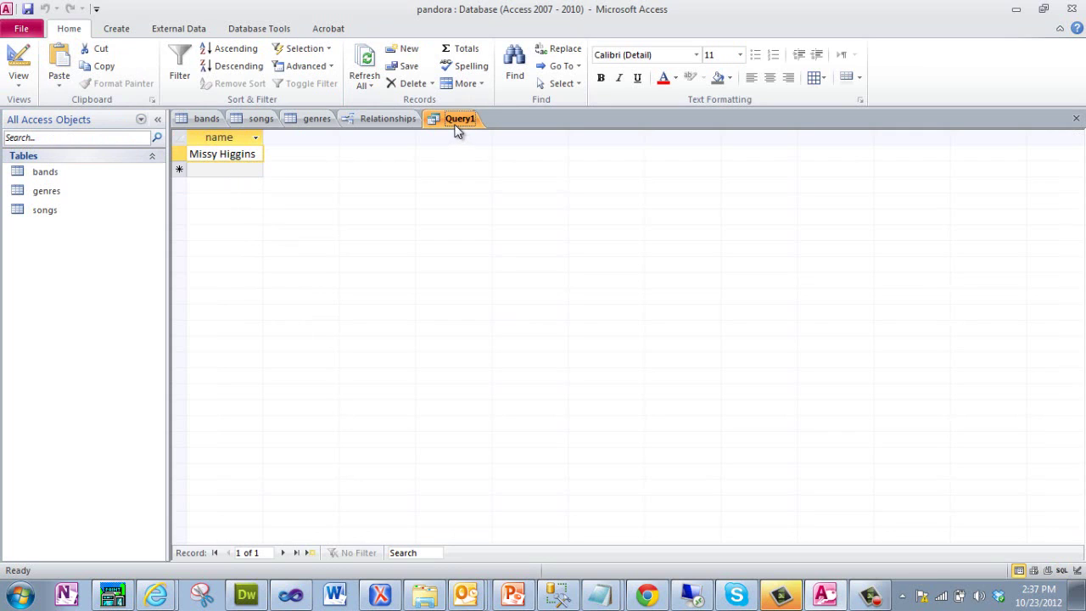
Back in Design View, add the songs table via Show Table so it joins bands.
click(14, 83)
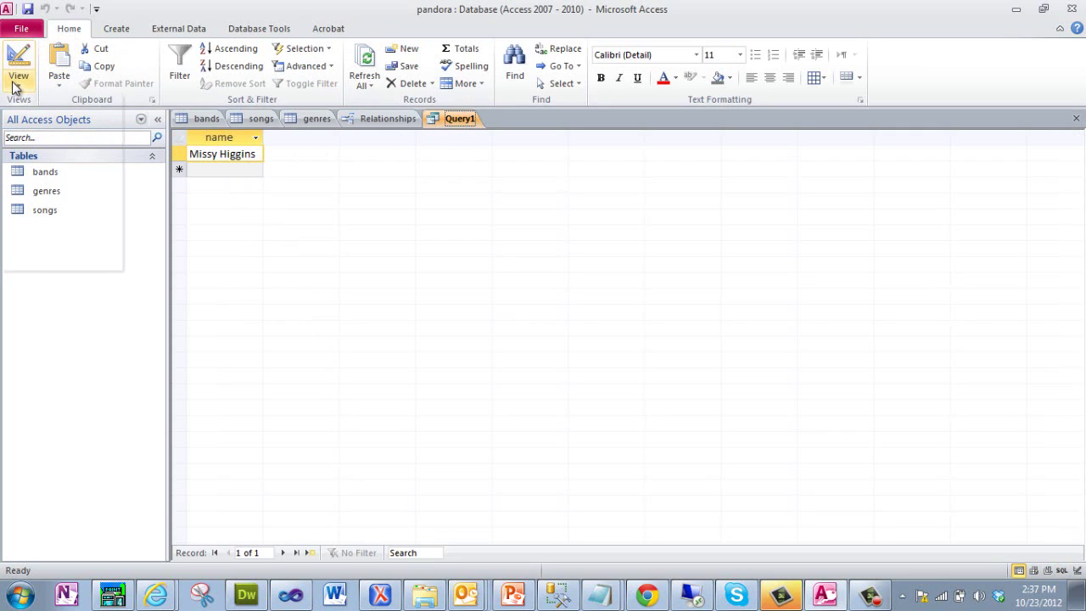
click(26, 250)
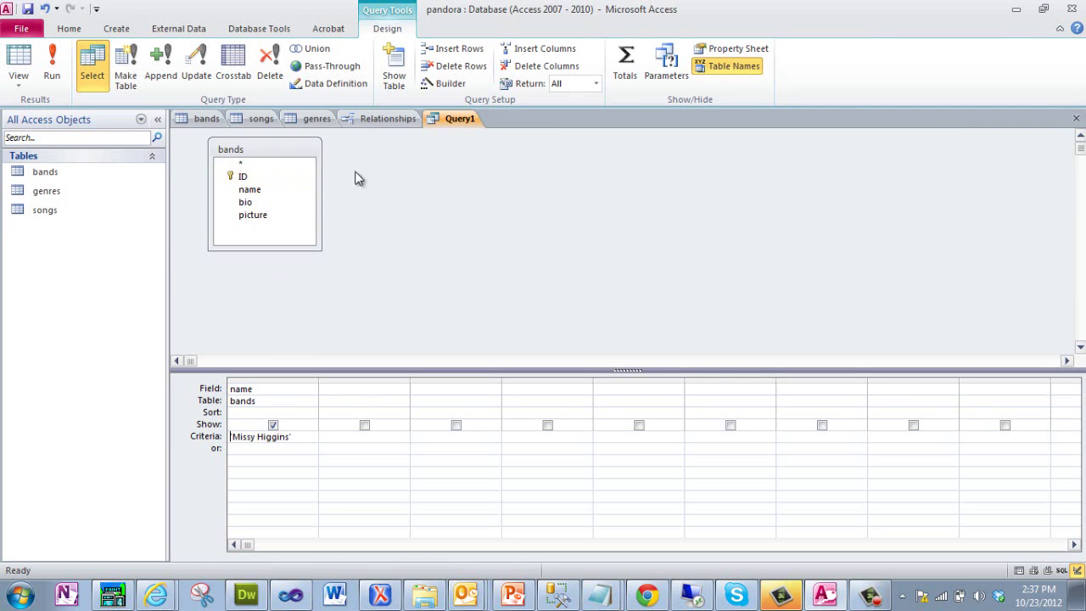
right_click(399, 205)
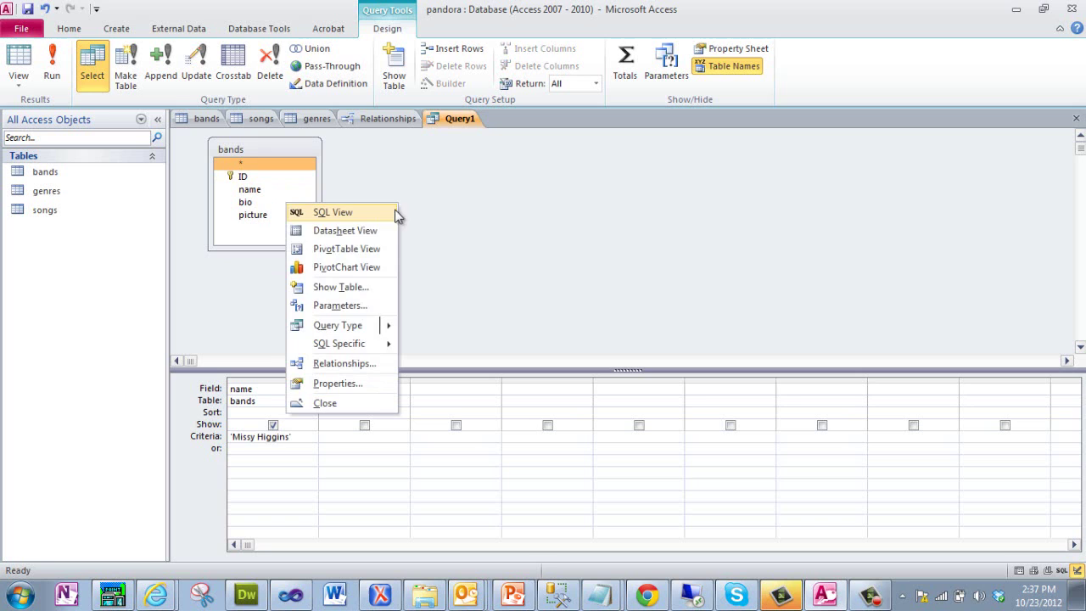
mouse_move(337, 325)
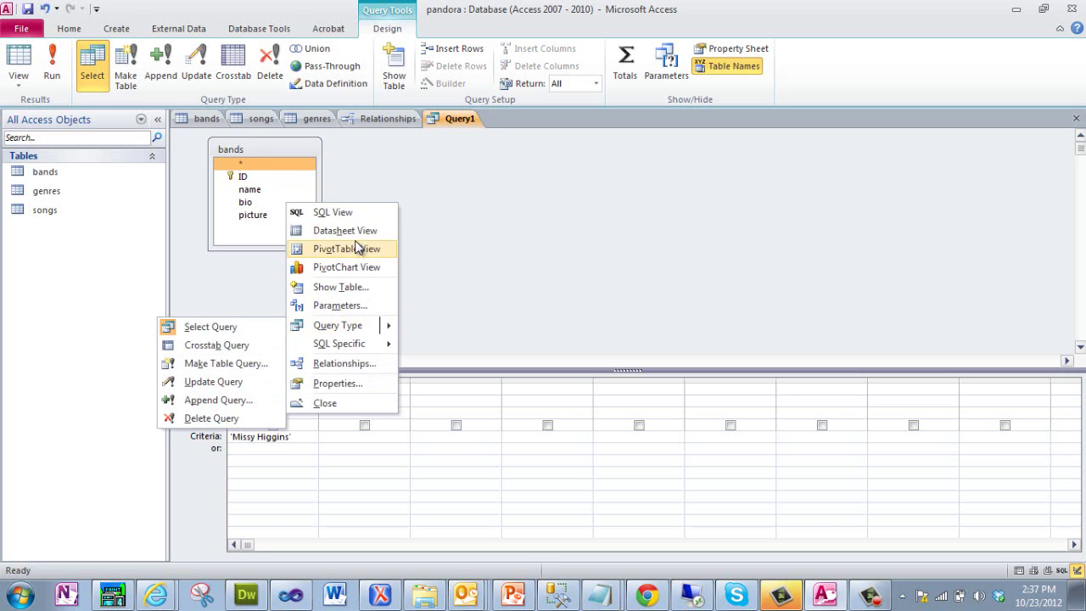
click(439, 221)
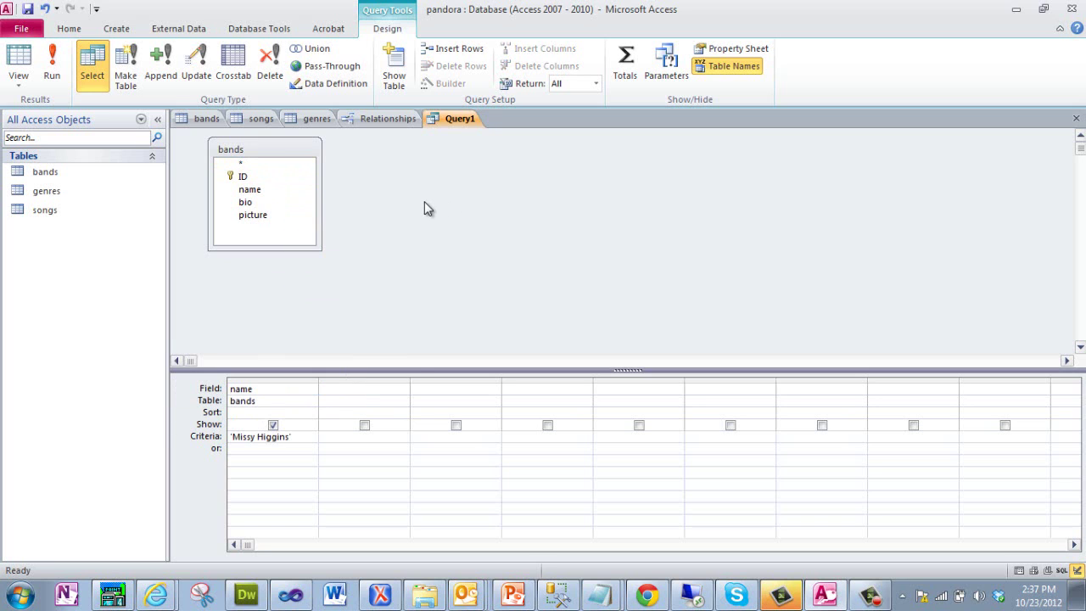
right_click(424, 202)
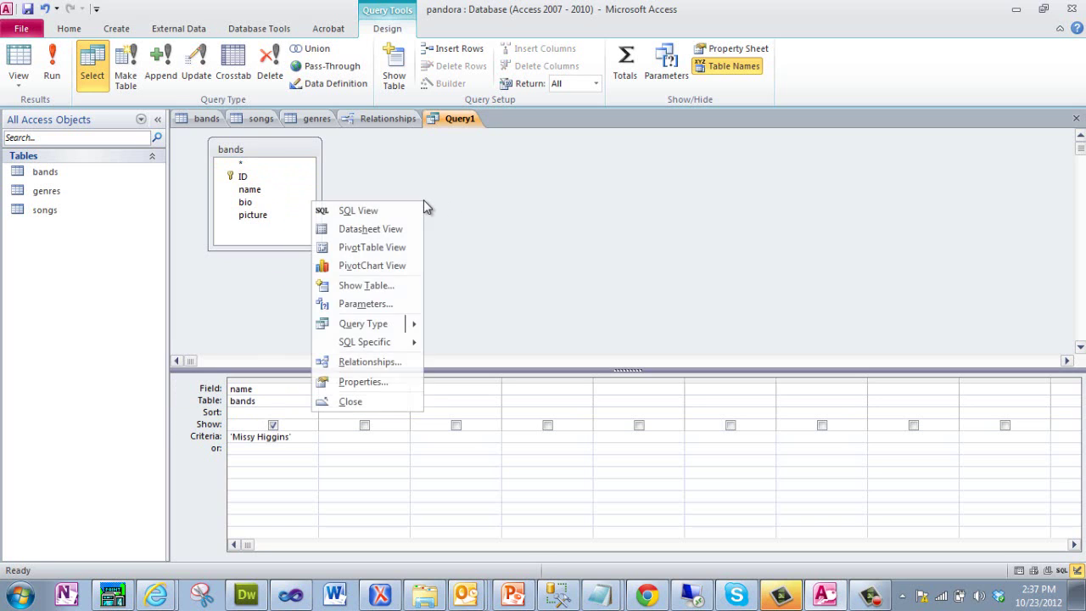
click(380, 288)
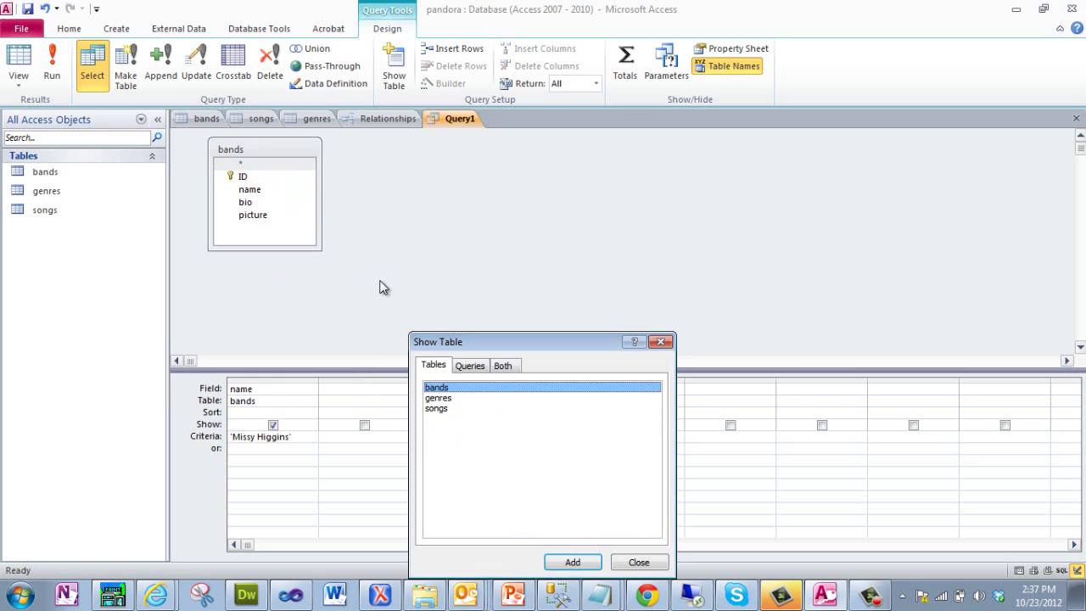
double_click(437, 408)
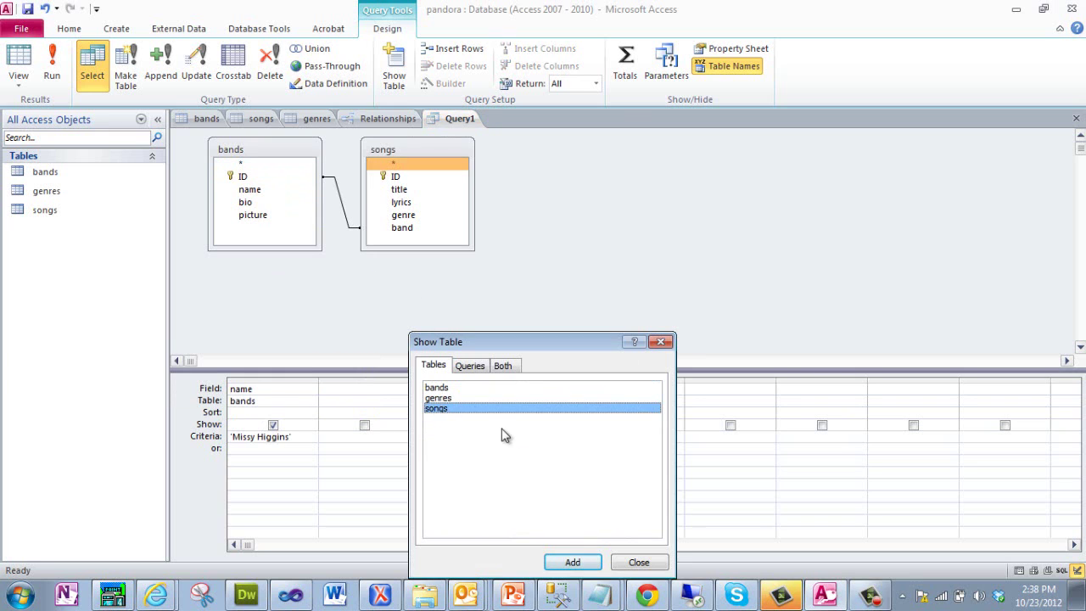
click(638, 562)
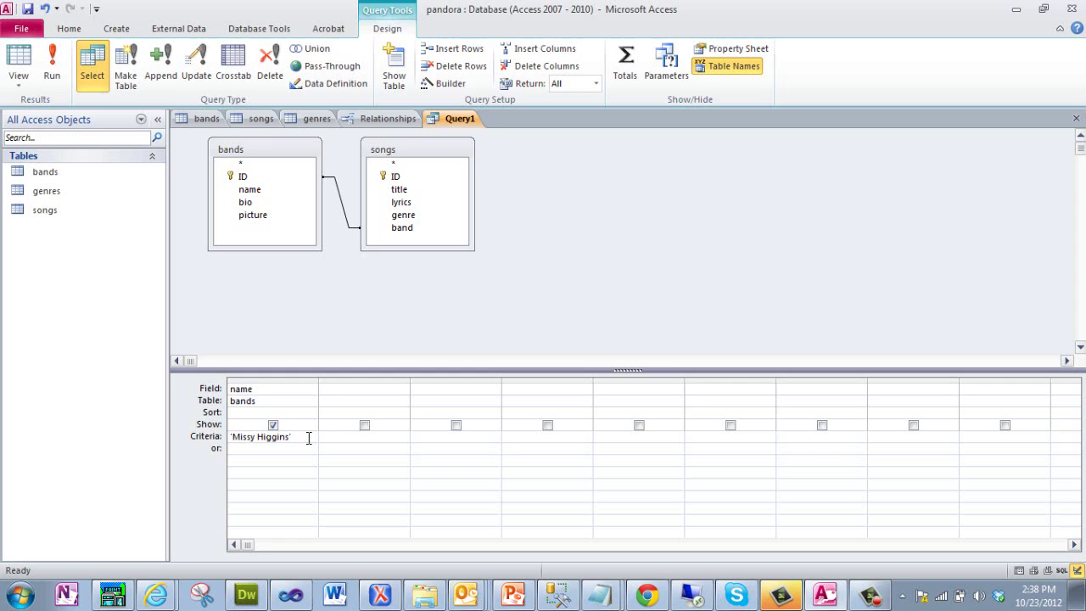
Remove the Missy Higgins criterion and add the songs title field with criterion Steer.
drag(296, 436, 227, 436)
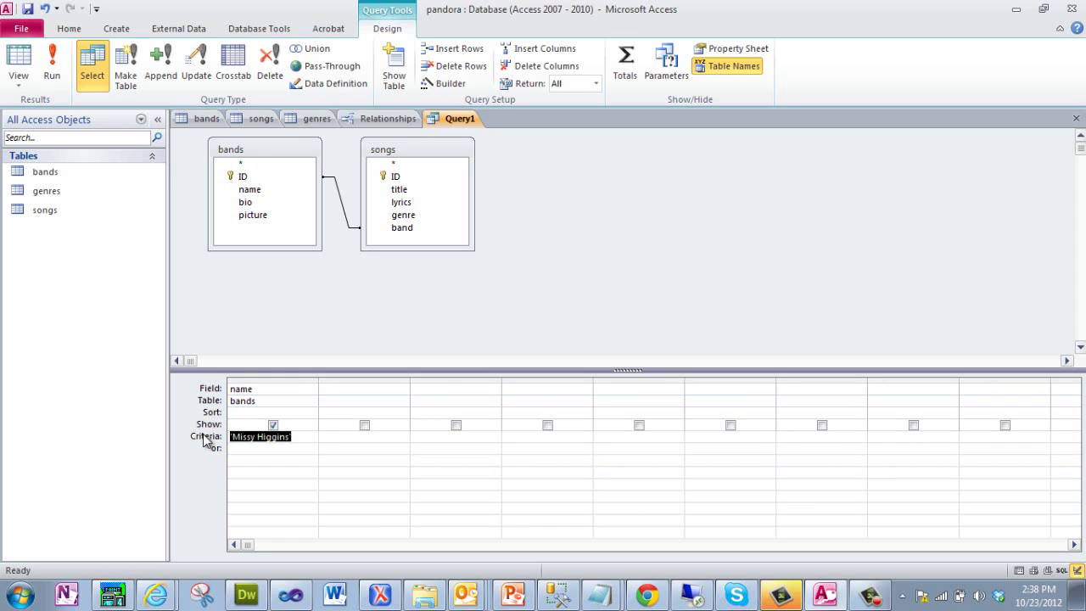
key(Delete)
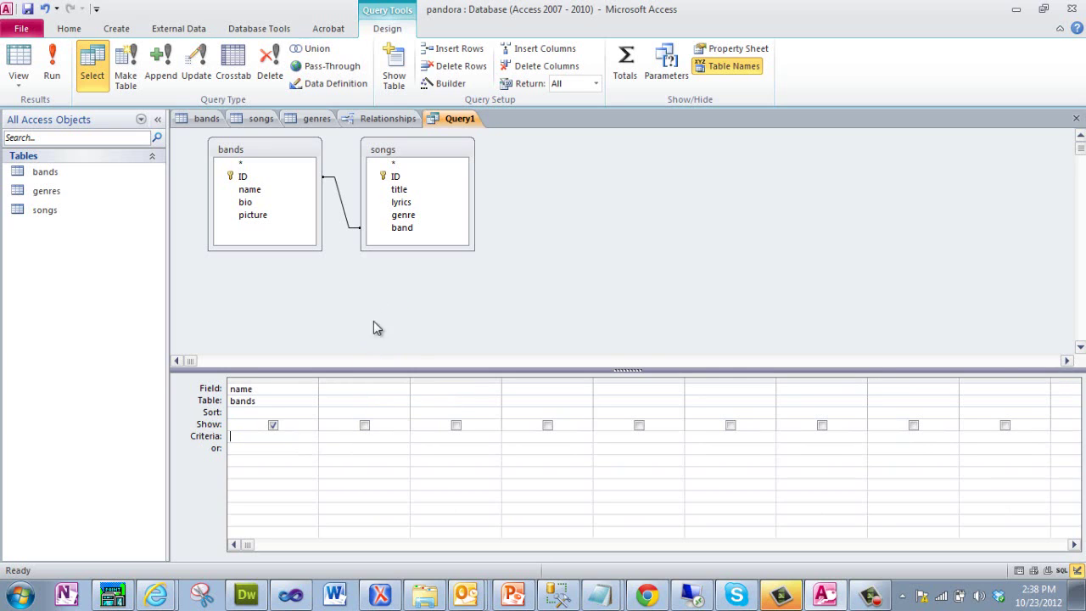
double_click(399, 190)
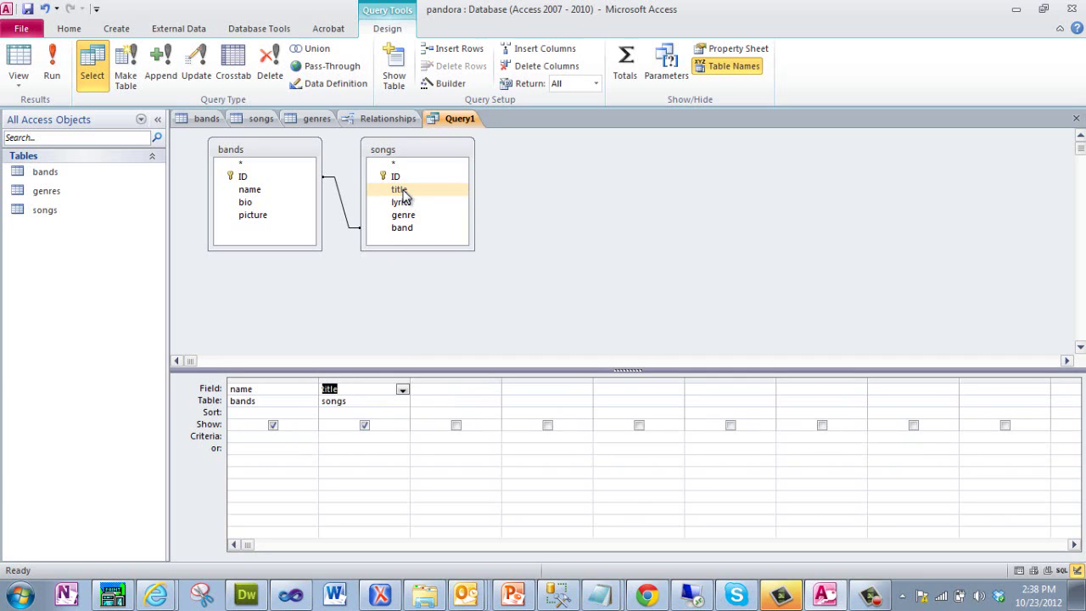
click(344, 440)
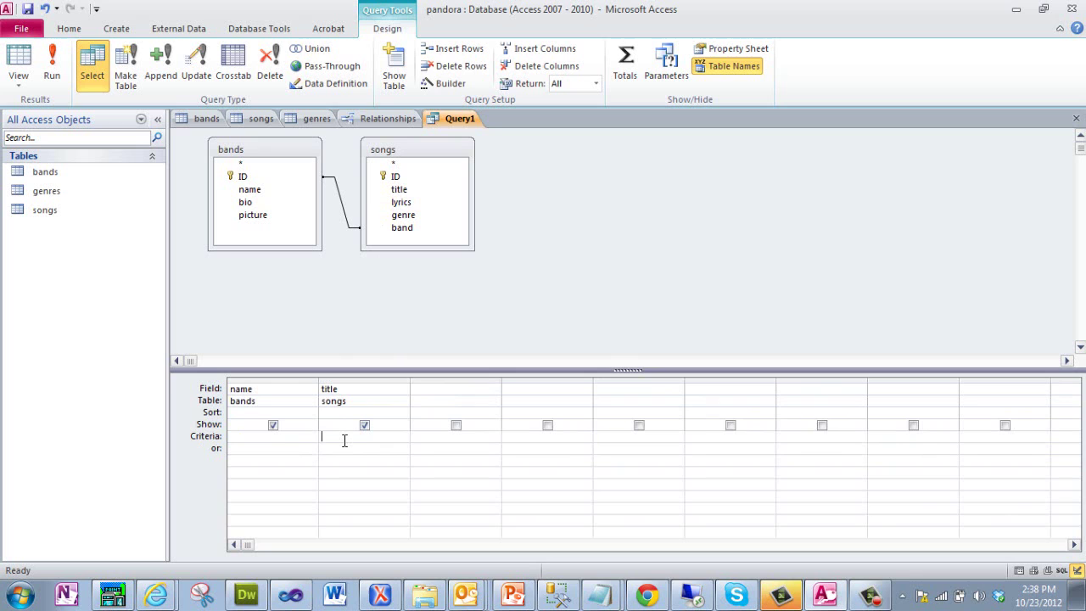
text(stee)
key(Delete)
text(S)
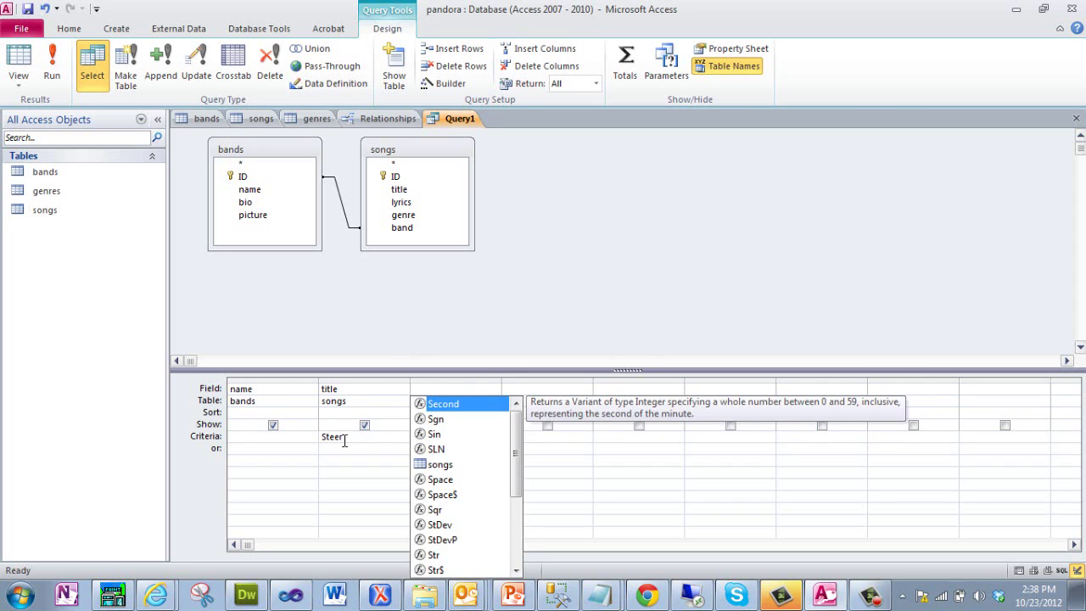
click(360, 450)
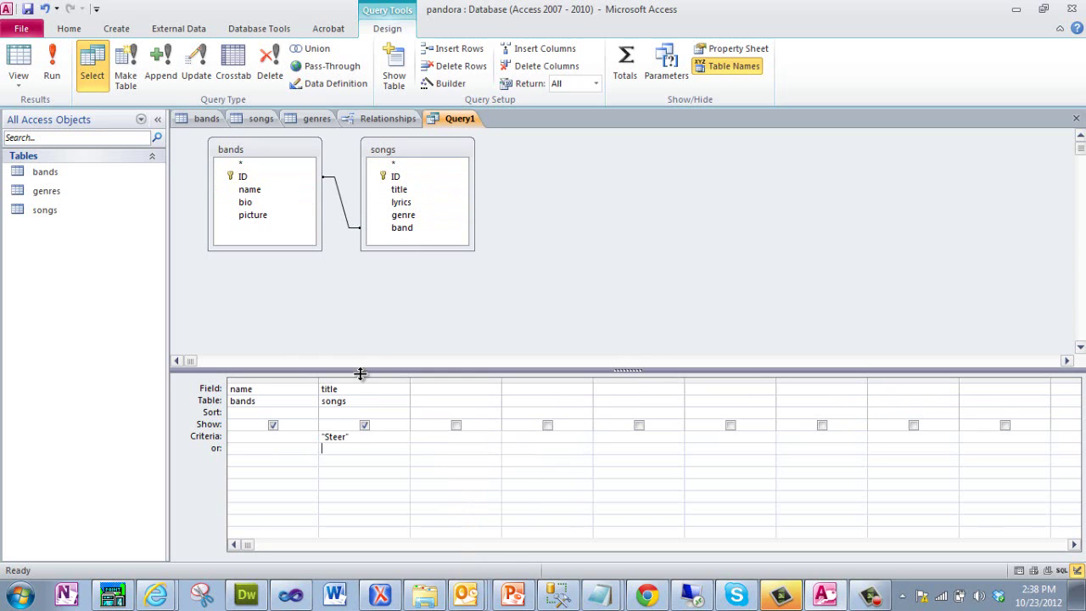
In SQL view, highlight the bands–songs INNER JOIN clause and the FROM and WHERE keywords.
click(20, 92)
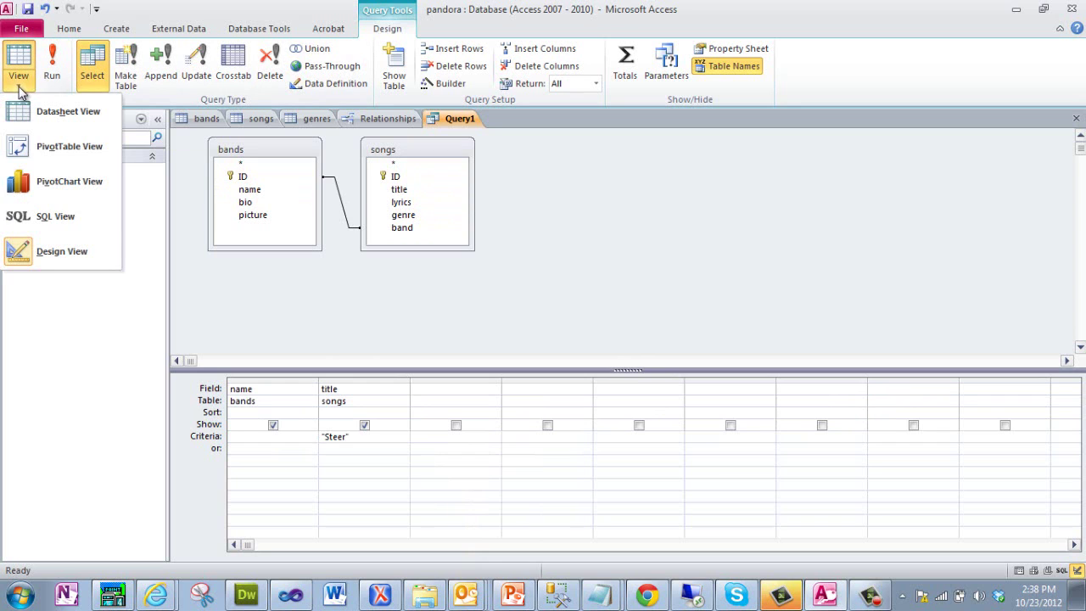
click(18, 216)
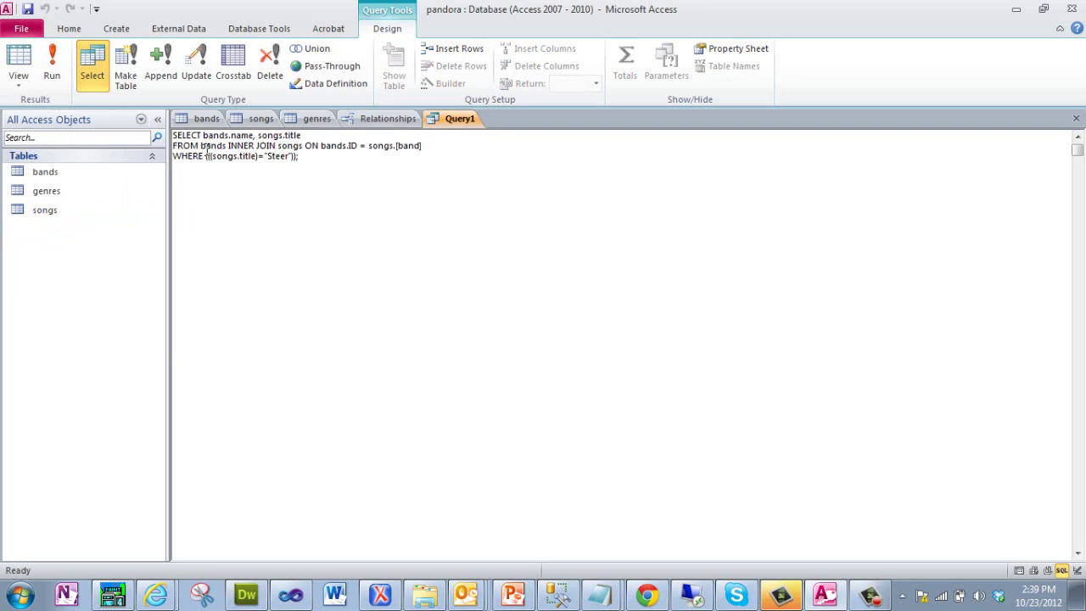
drag(227, 146, 432, 145)
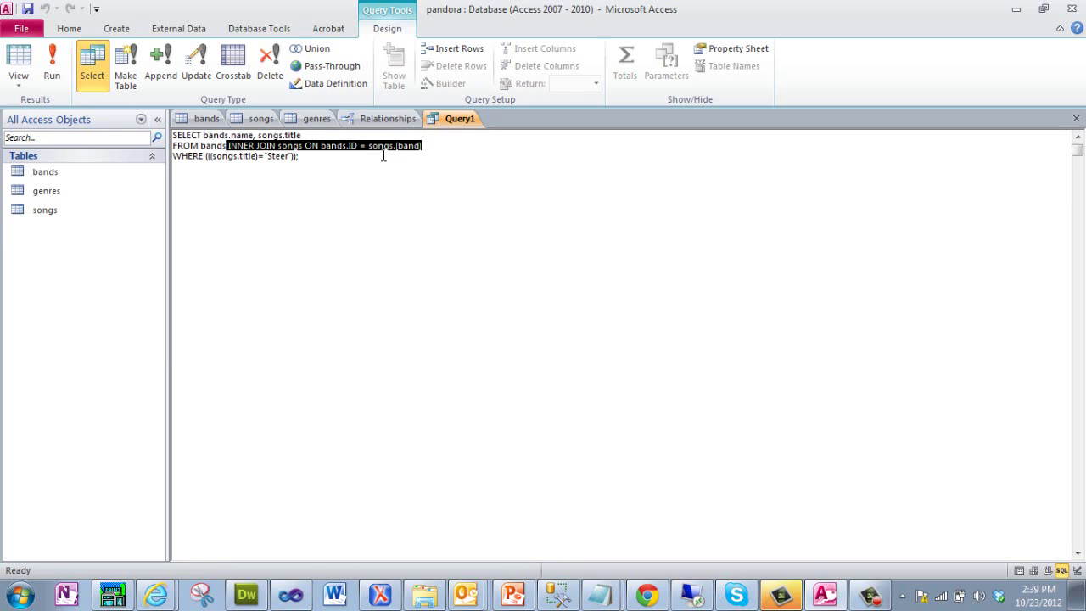
click(219, 148)
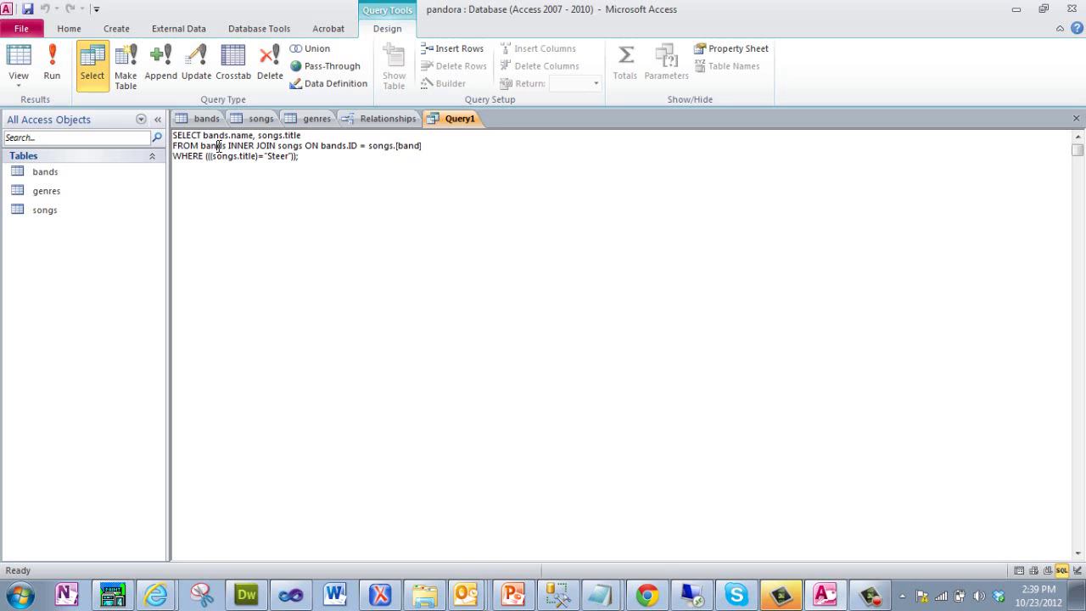
double_click(218, 146)
double_click(179, 145)
double_click(185, 157)
Run the joined bands-and-songs query to list Missy Higgins with her song Steer.
click(53, 52)
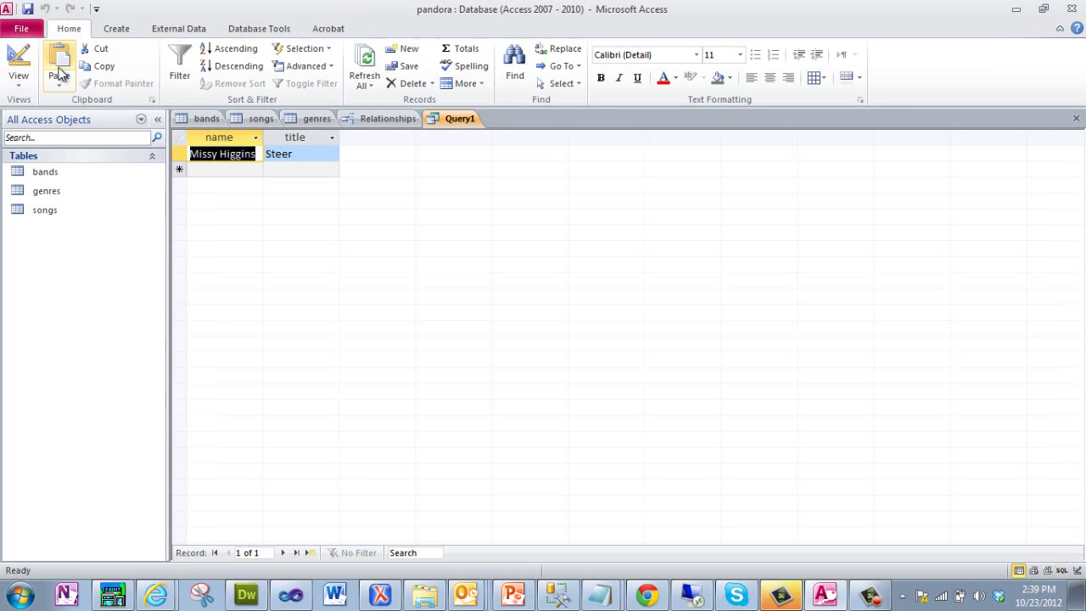
click(203, 168)
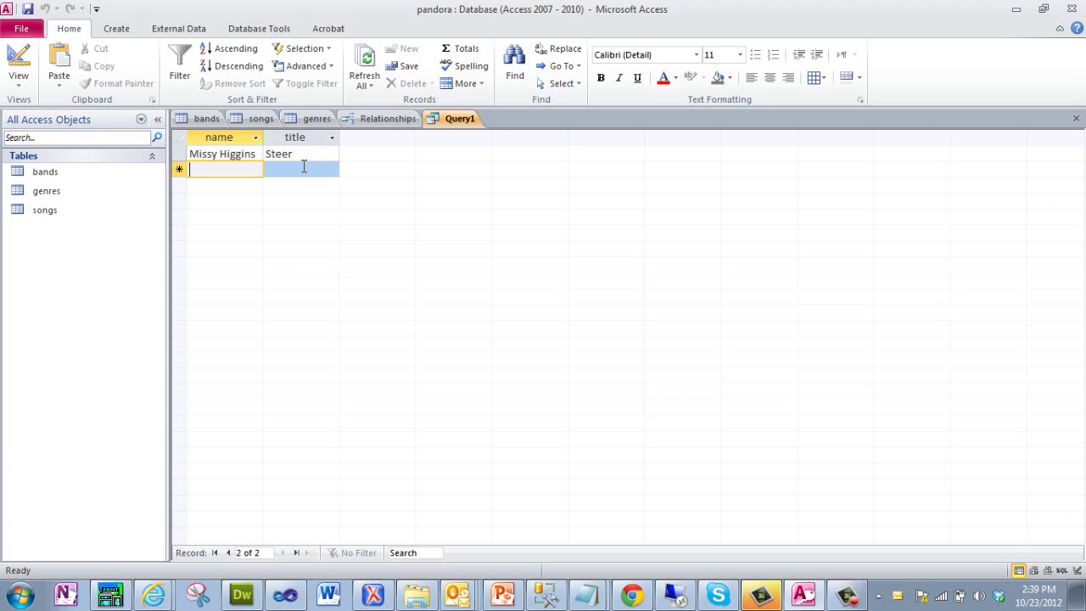
Replace the Steer title criterion with a Missy Higgins band-name criterion and run the query.
click(20, 95)
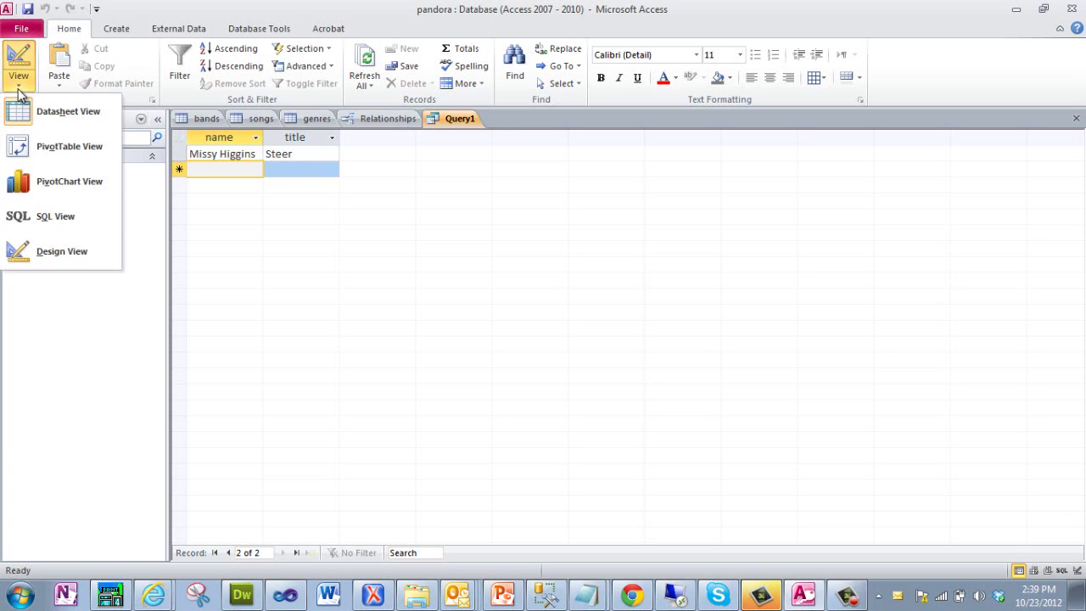
click(38, 255)
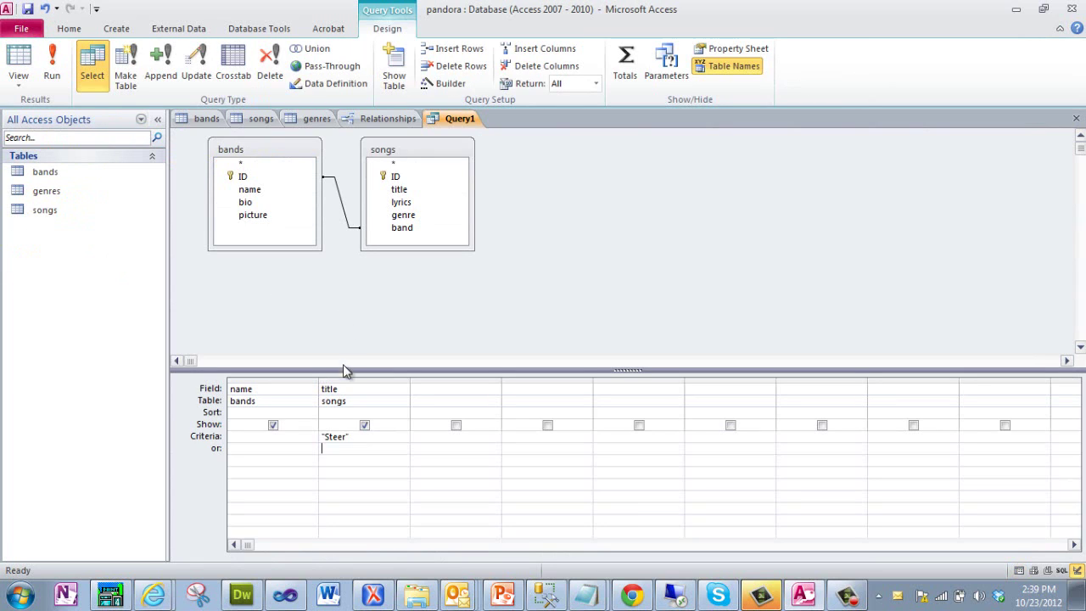
click(261, 441)
text(issy Higgins)
click(291, 452)
click(320, 436)
key(Delete)
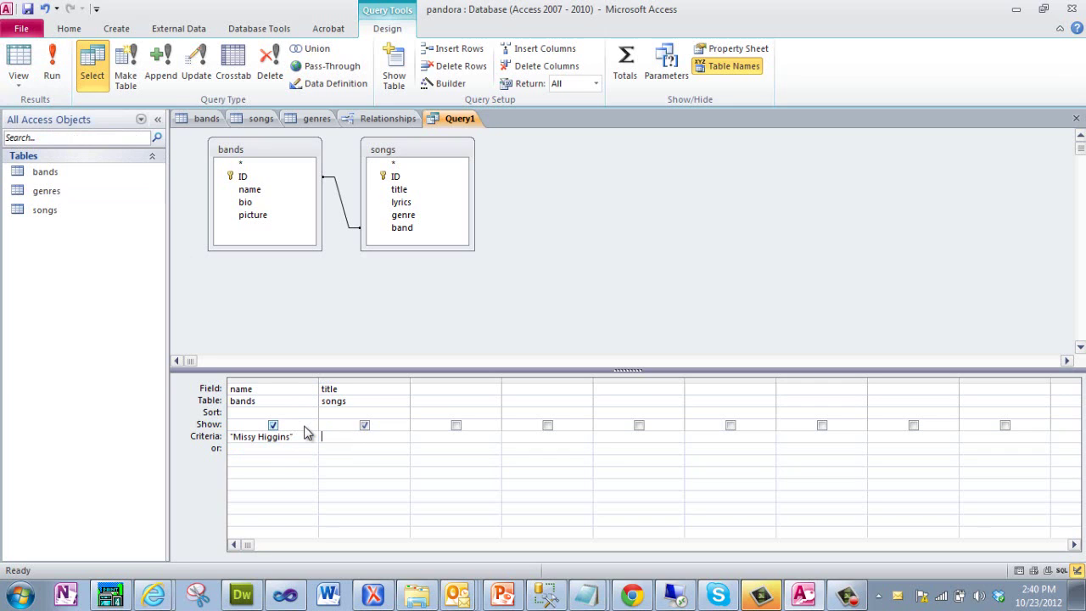
click(53, 63)
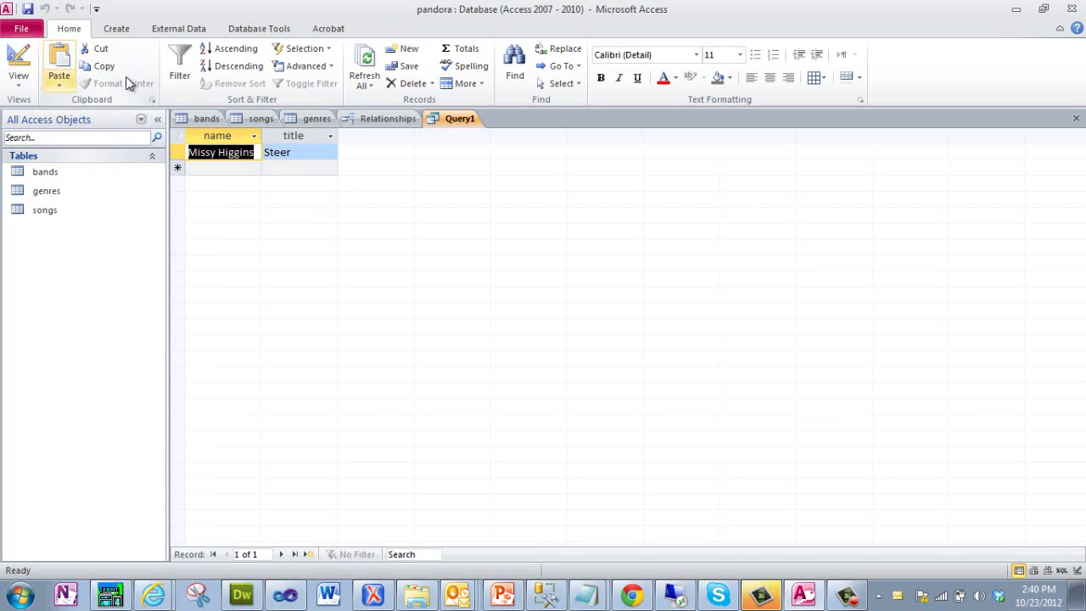
Remove the Missy Higgins criterion and add the lyrics field, starting a Like criterion for it.
click(20, 85)
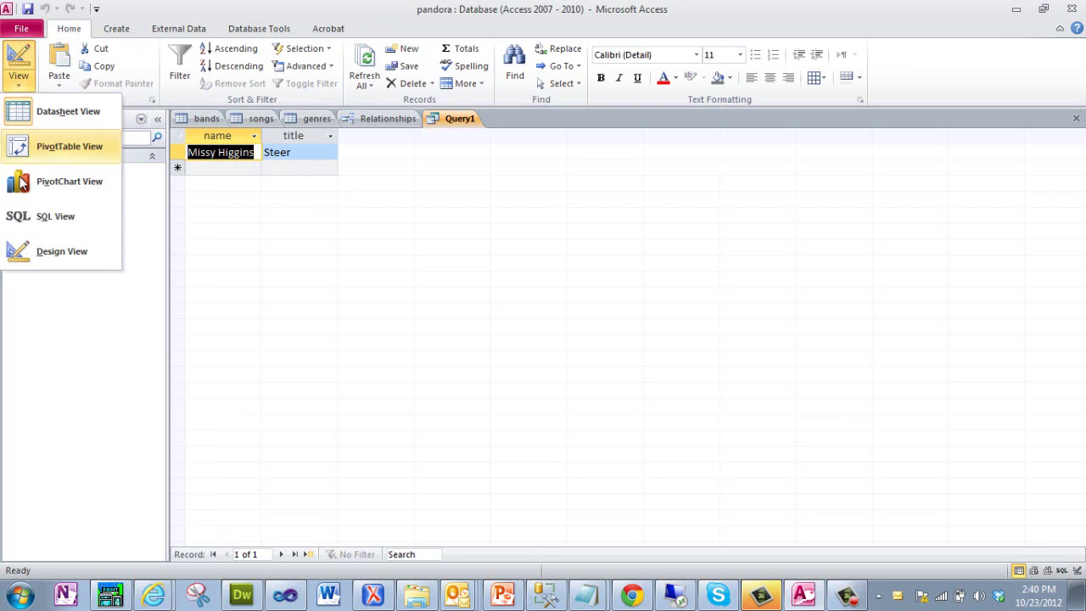
click(39, 259)
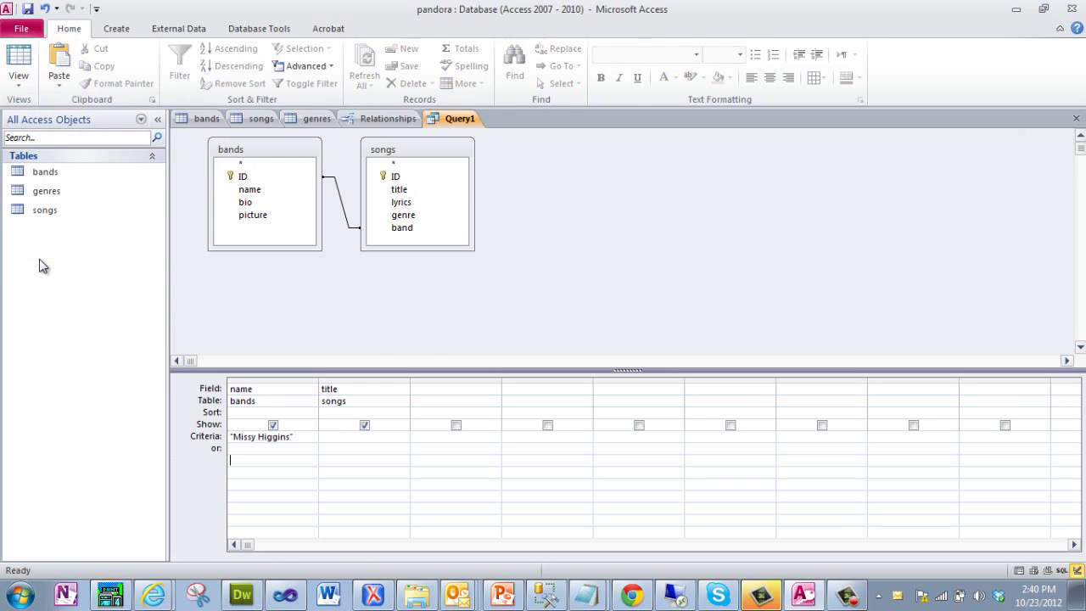
drag(297, 436, 183, 424)
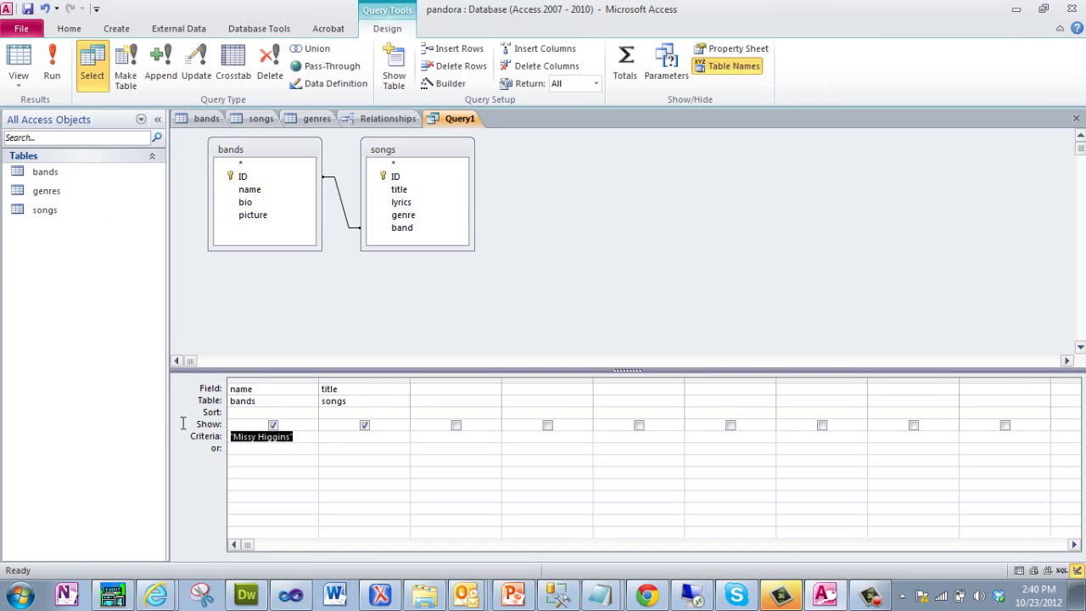
key(Delete)
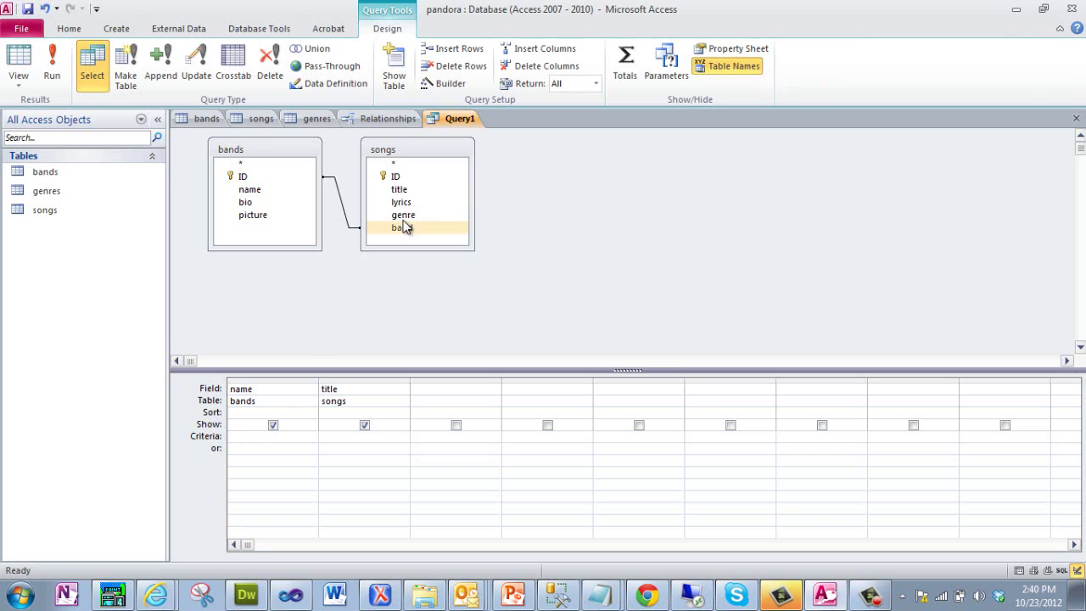
double_click(407, 202)
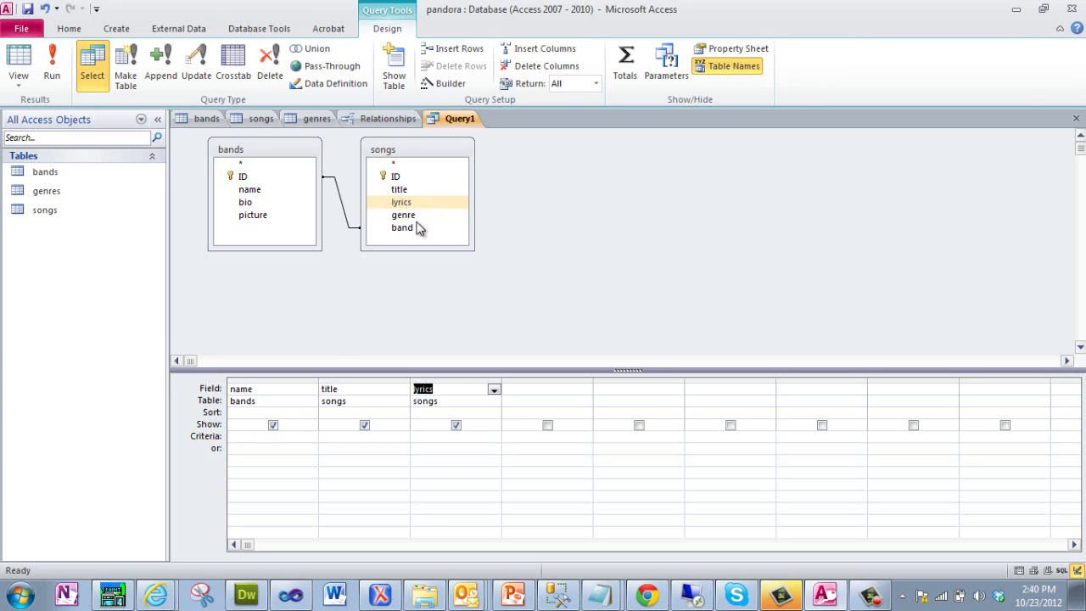
click(426, 437)
text(like "falling")
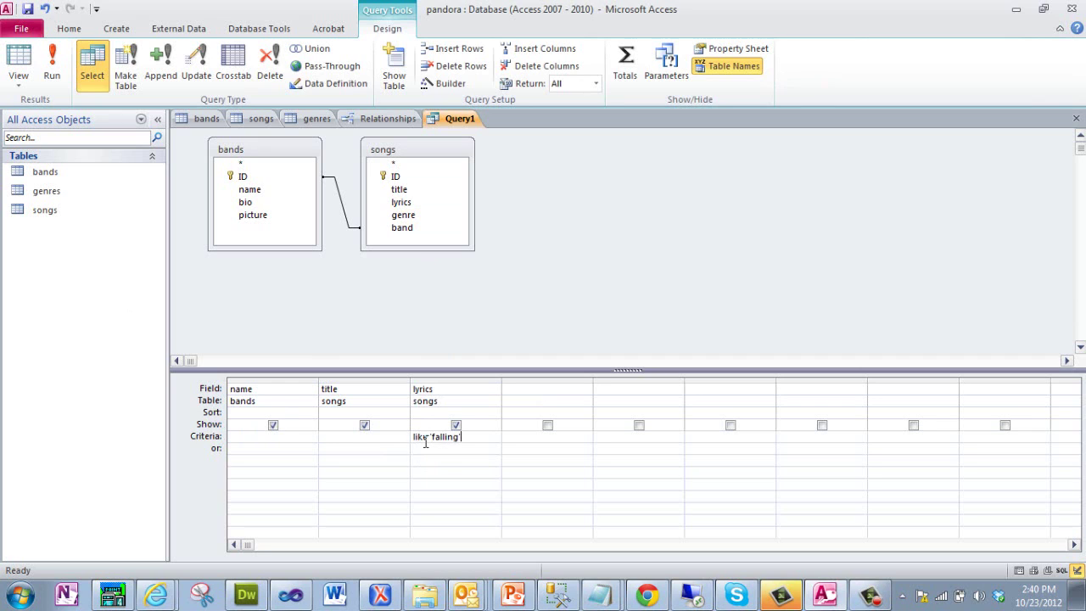
Enter the Like 'falling' lyrics criterion, check it in SQL View, and run the query.
click(402, 468)
click(17, 89)
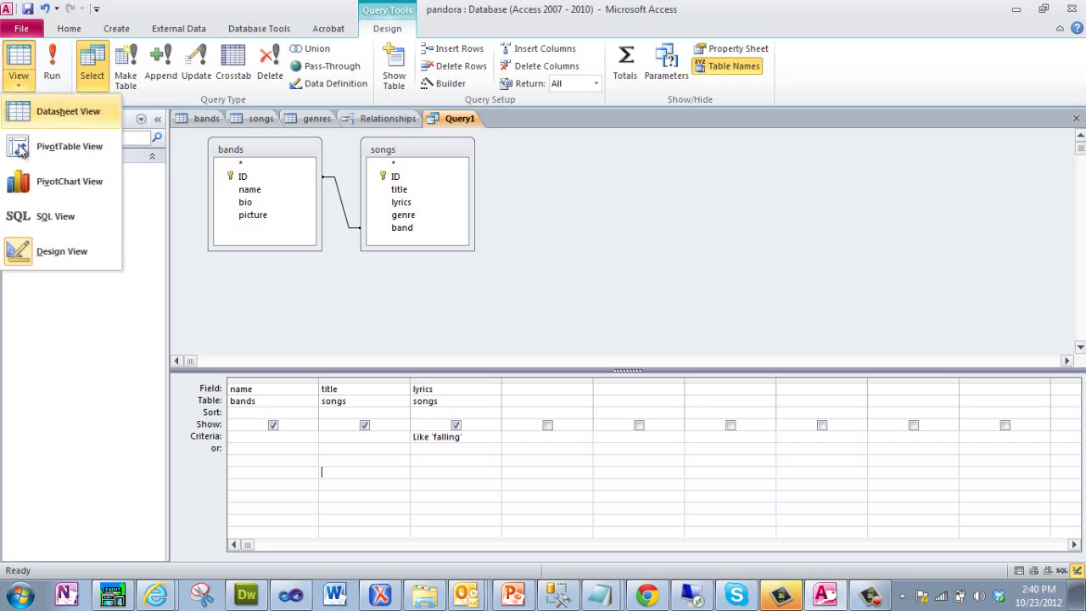
click(31, 219)
click(253, 184)
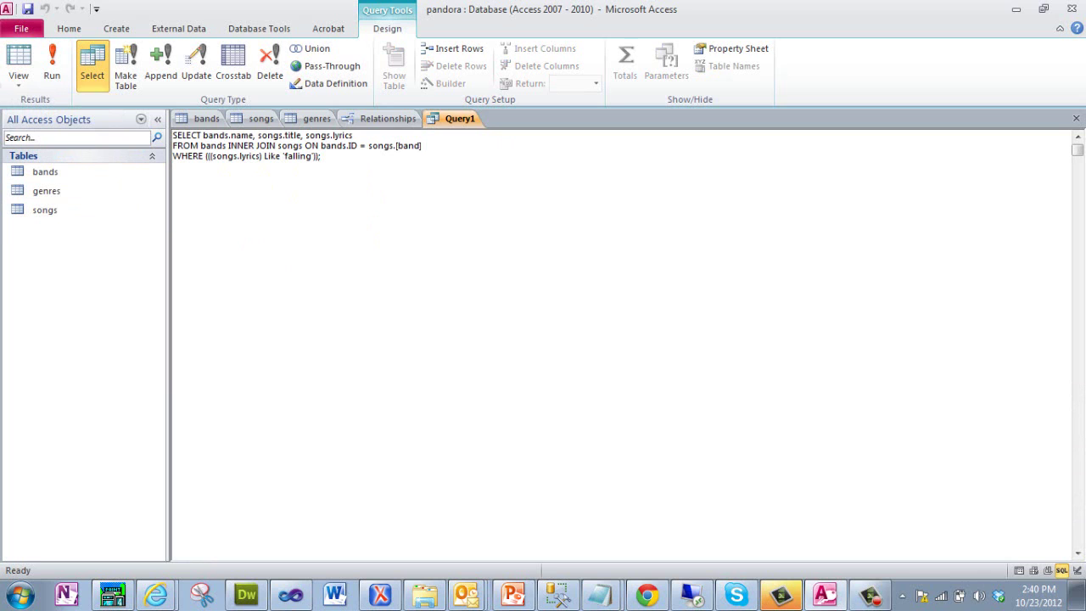
click(50, 73)
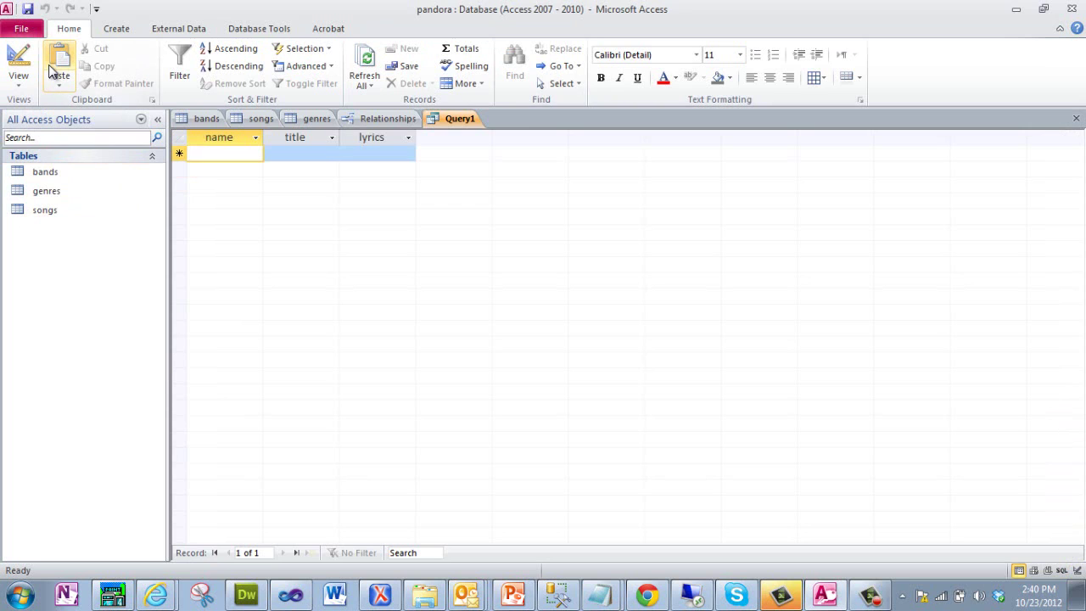
Wrap 'falling' in * wildcards in the SQL WHERE clause and rerun the query.
click(19, 83)
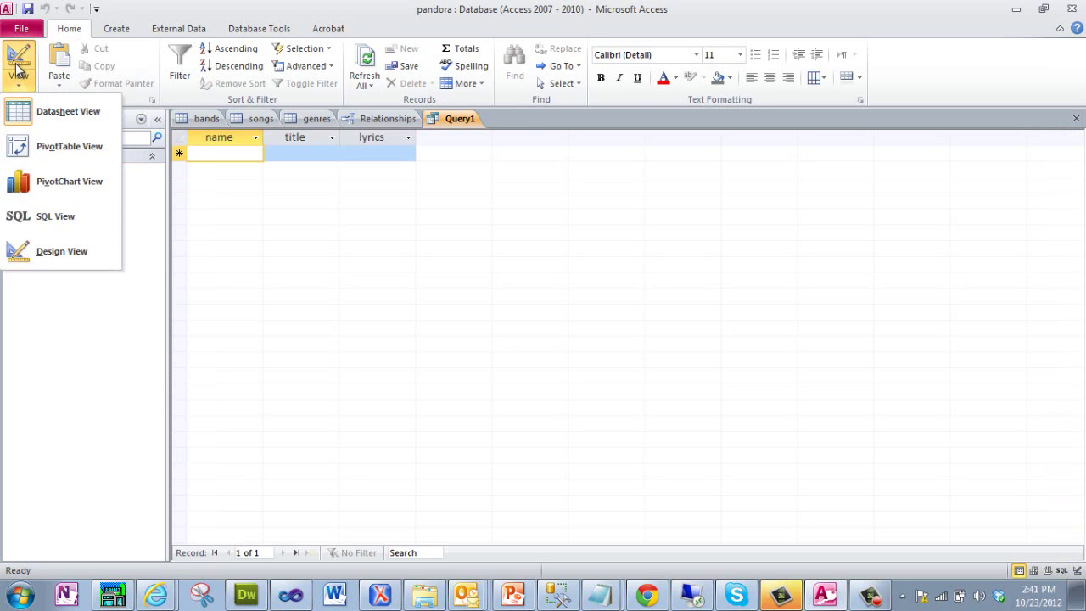
click(36, 220)
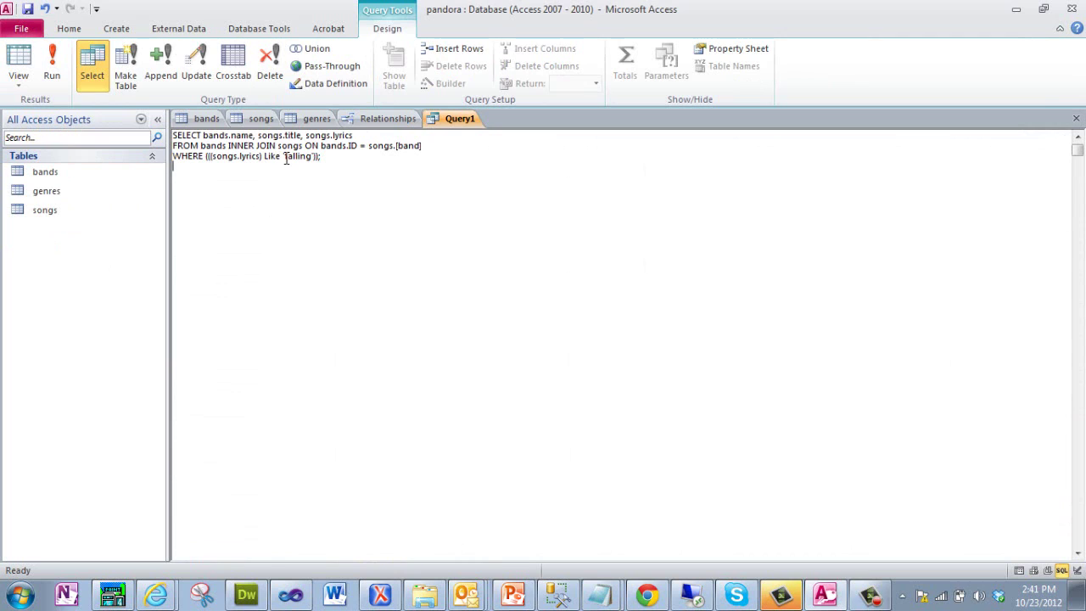
text(*)
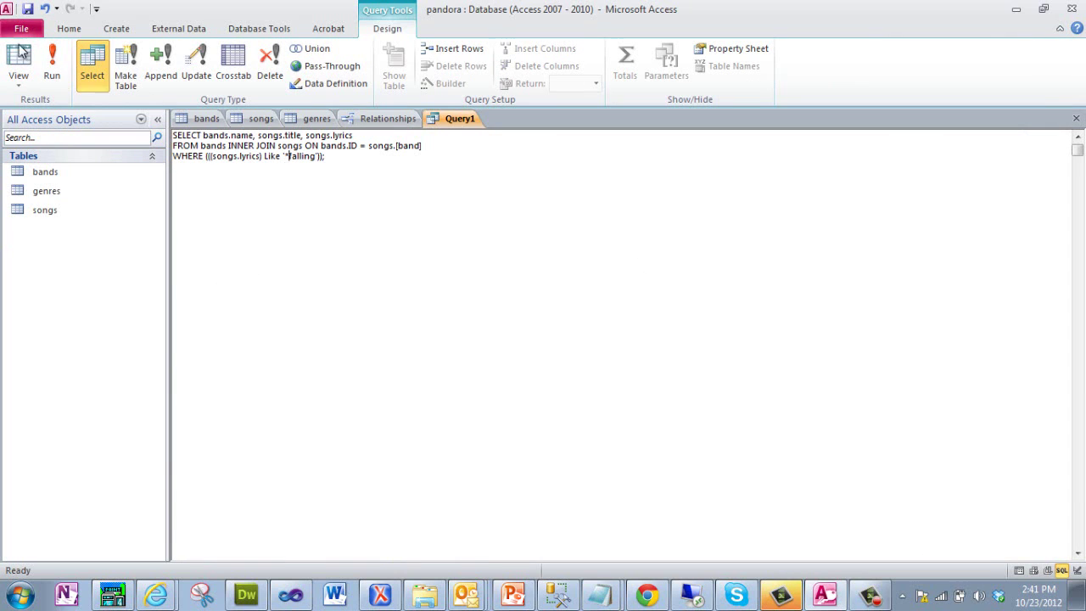
click(52, 68)
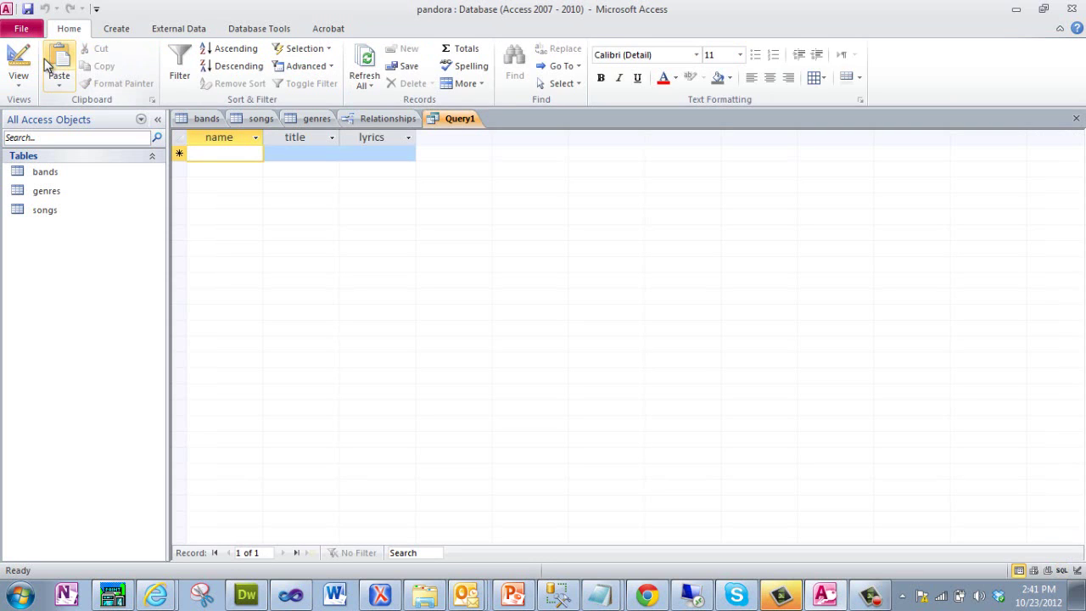
click(18, 80)
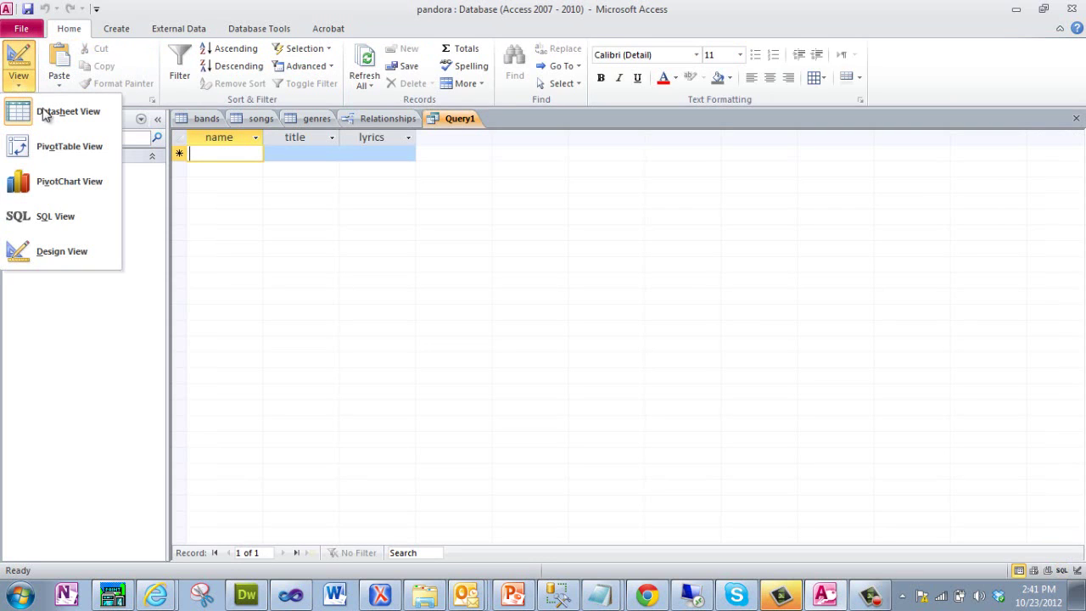
click(51, 214)
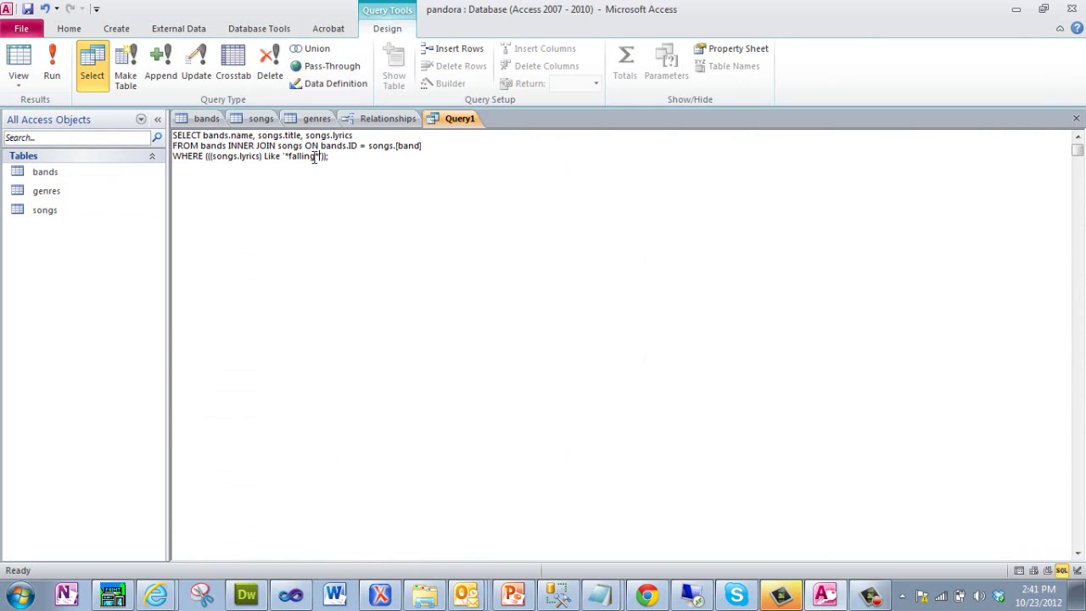
click(50, 82)
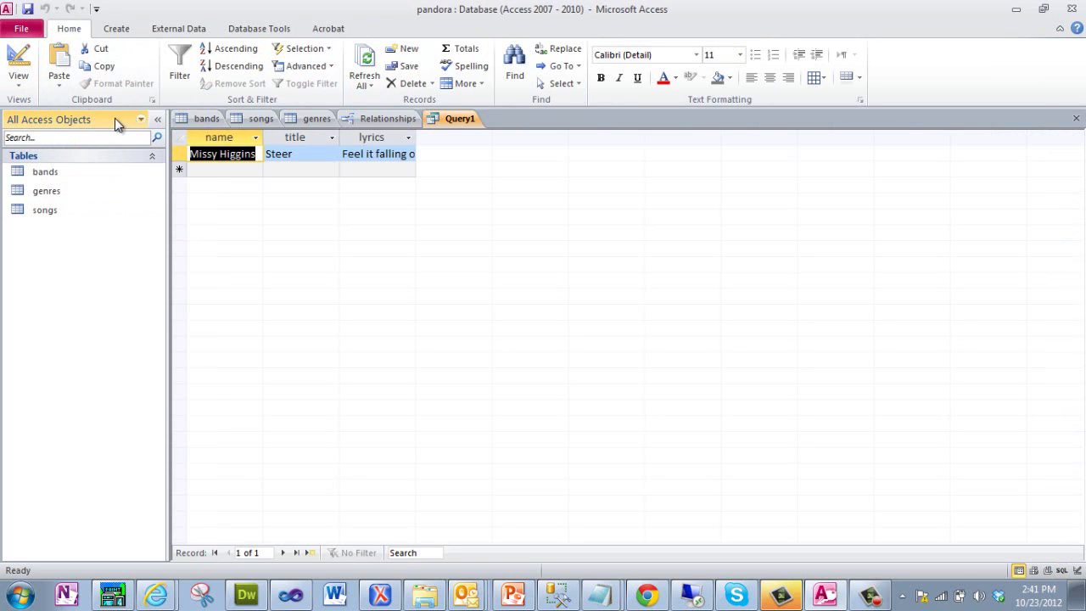
Change the SQL lyrics pattern from '*falling*' to '*the*' and run the query.
click(19, 85)
click(47, 217)
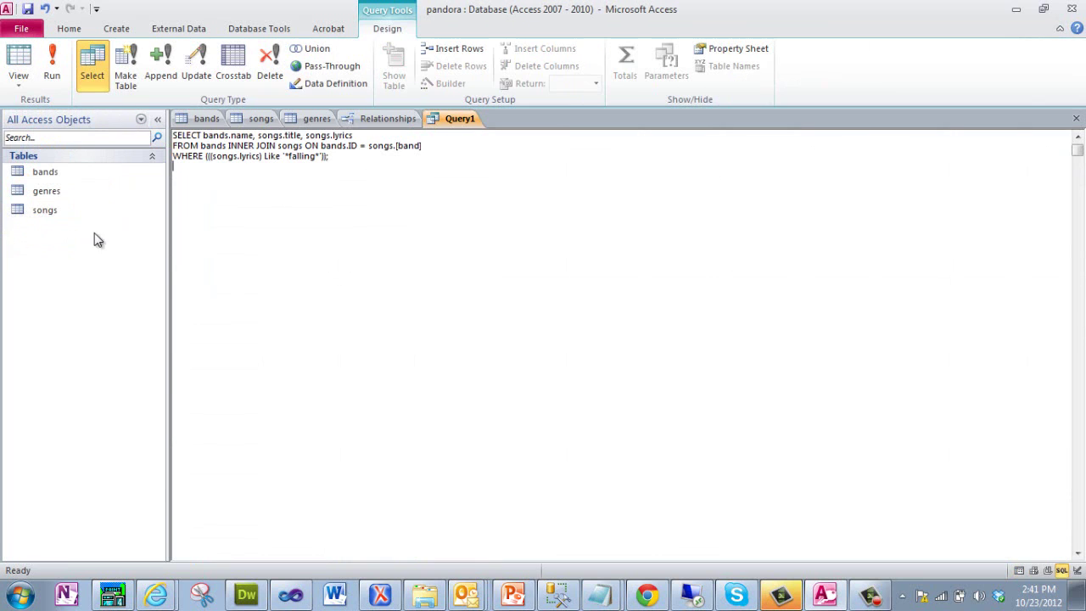
double_click(269, 158)
click(287, 157)
drag(285, 156, 293, 156)
click(318, 156)
text(*)
double_click(302, 156)
text(the)
click(52, 64)
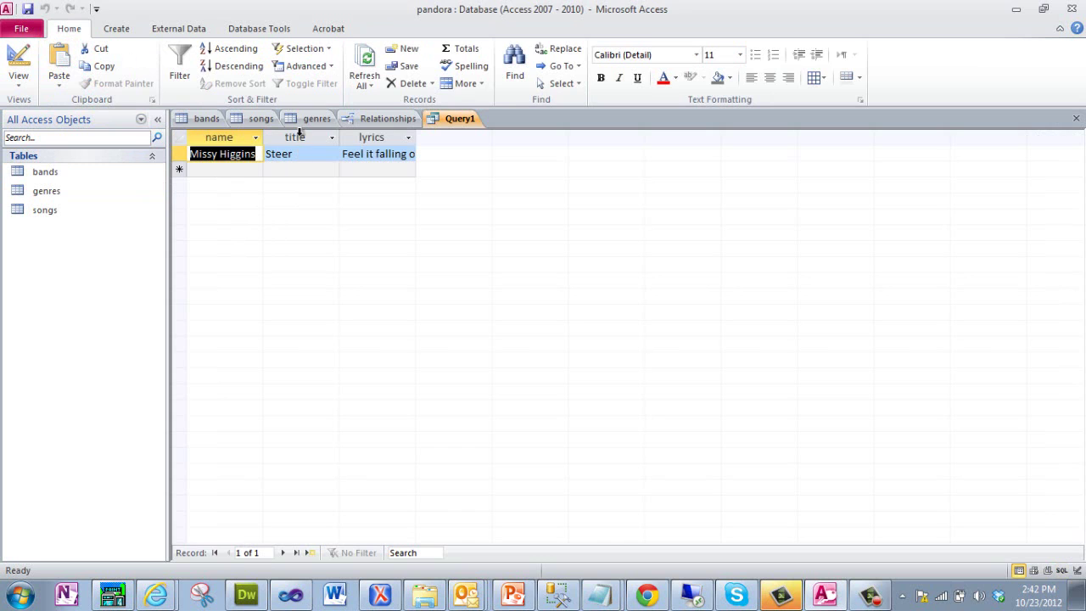
In the songs table, widen the lyrics column to show King's Crossing's lyrics, then return to Query1.
click(254, 119)
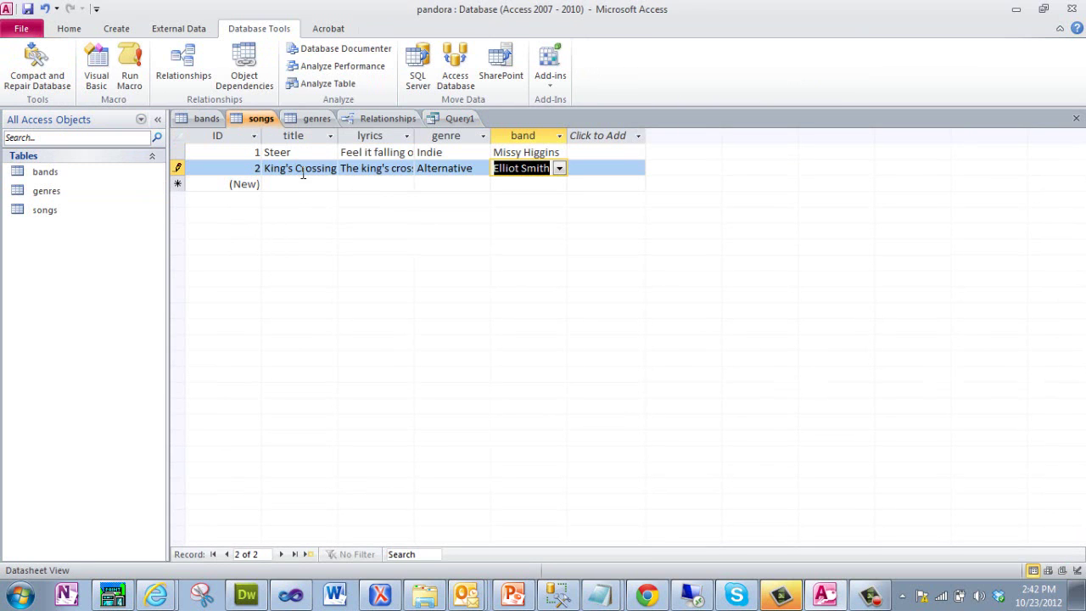
click(362, 168)
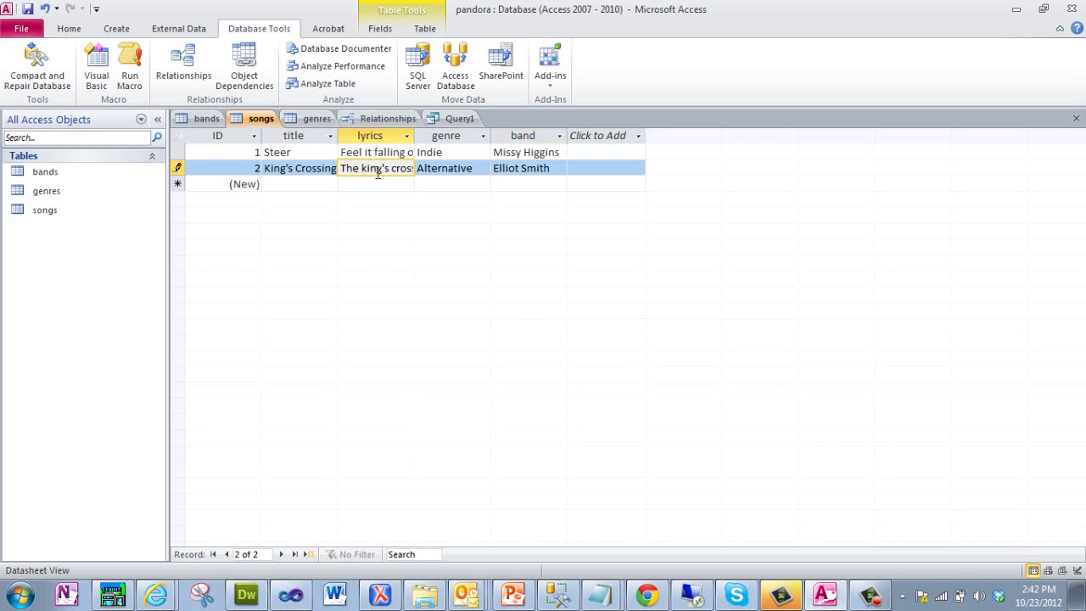
drag(414, 137, 619, 162)
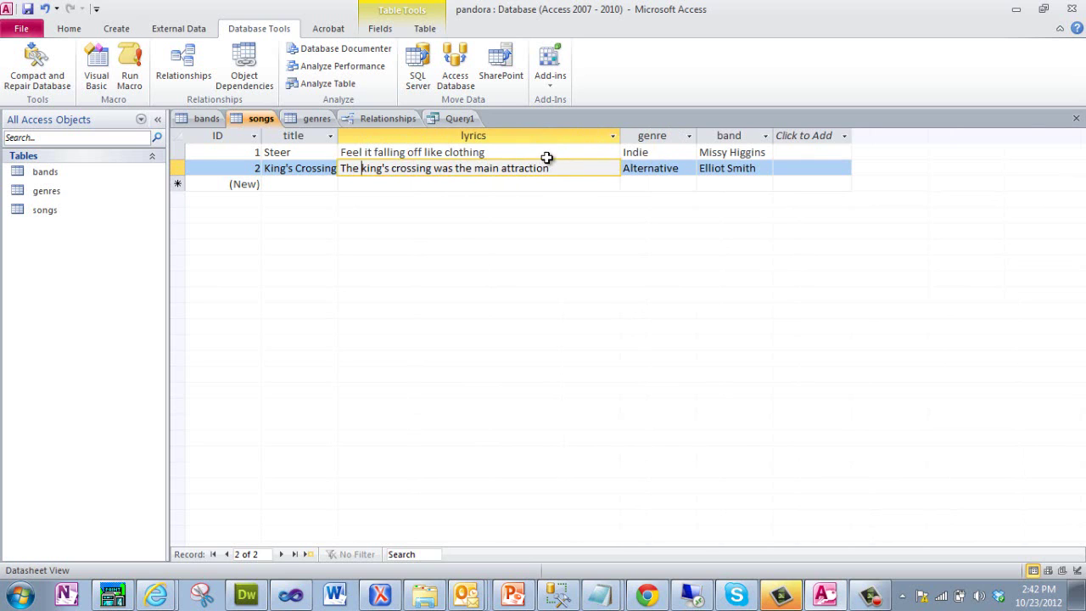
click(458, 120)
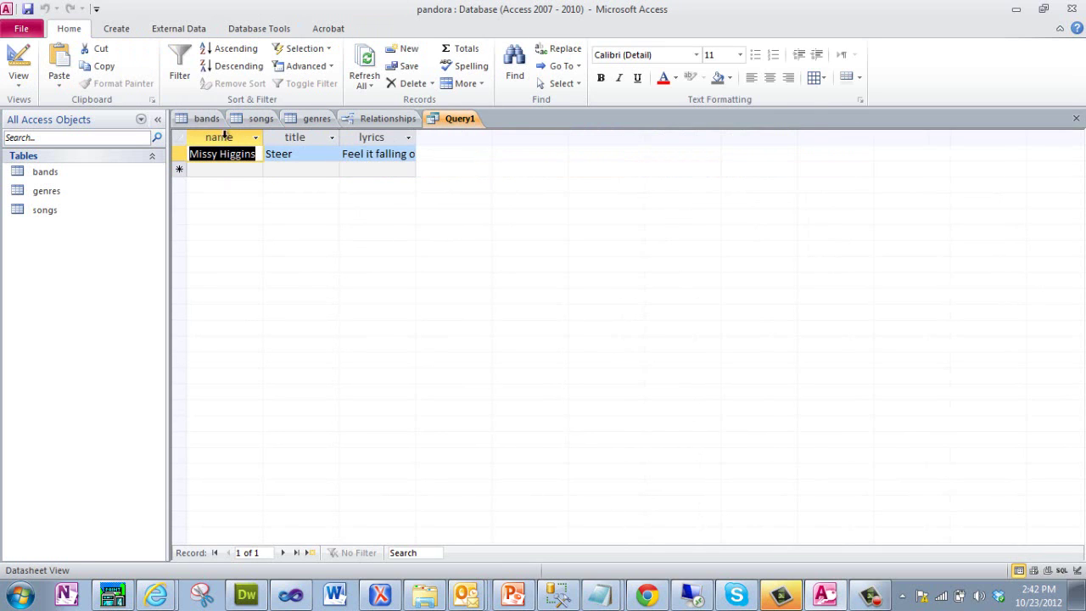
Rerun Query1 so the '*the*' filter returns both Steer and King's Crossing.
click(22, 88)
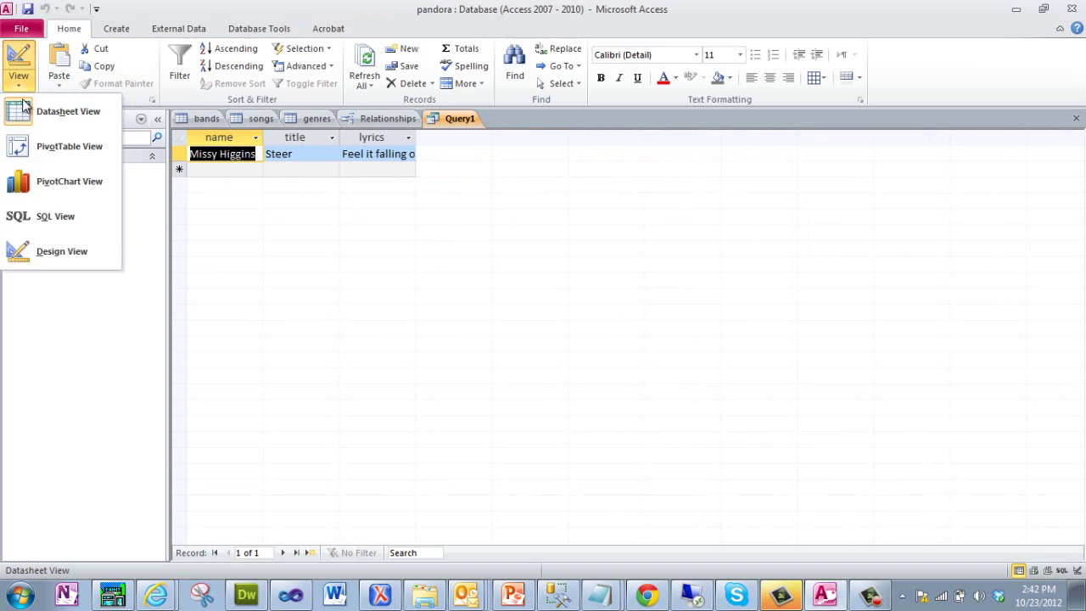
click(38, 254)
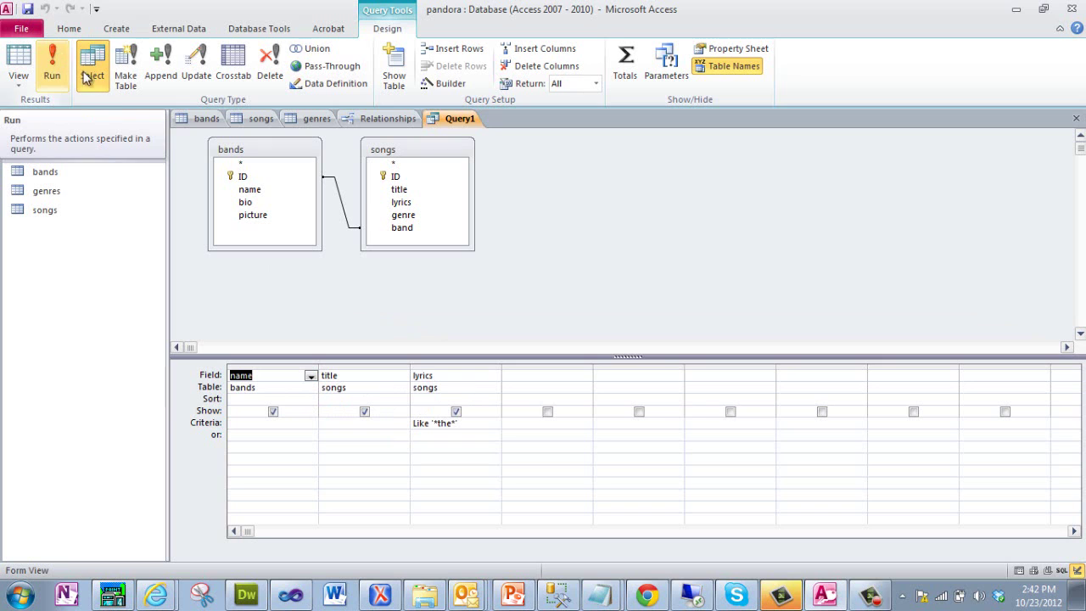
click(53, 68)
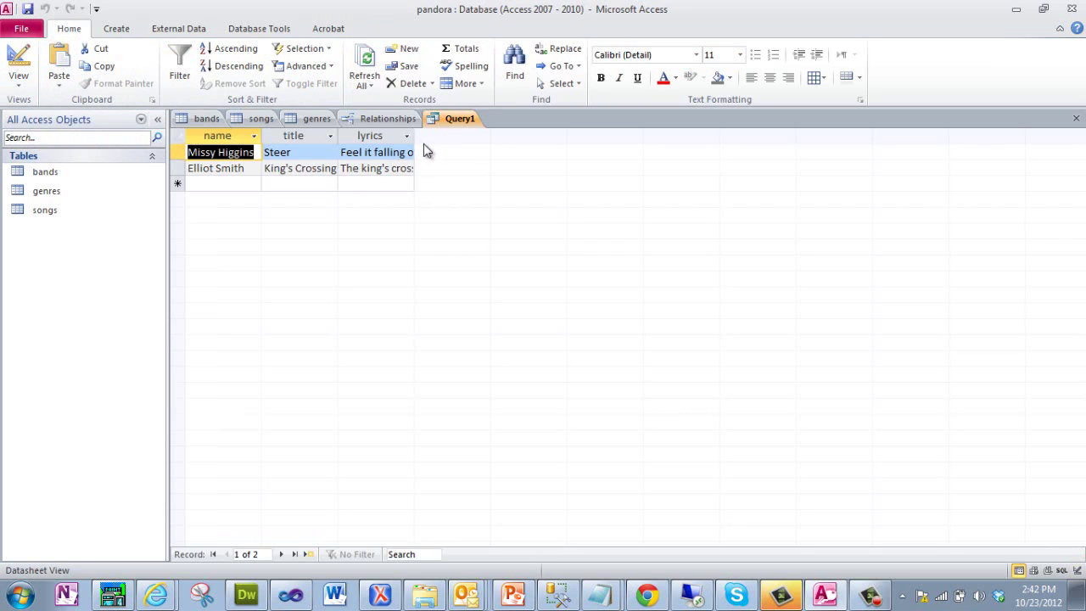
Drag the lyrics column border wider in Query1's results to show both songs' full lyrics.
drag(414, 138, 585, 150)
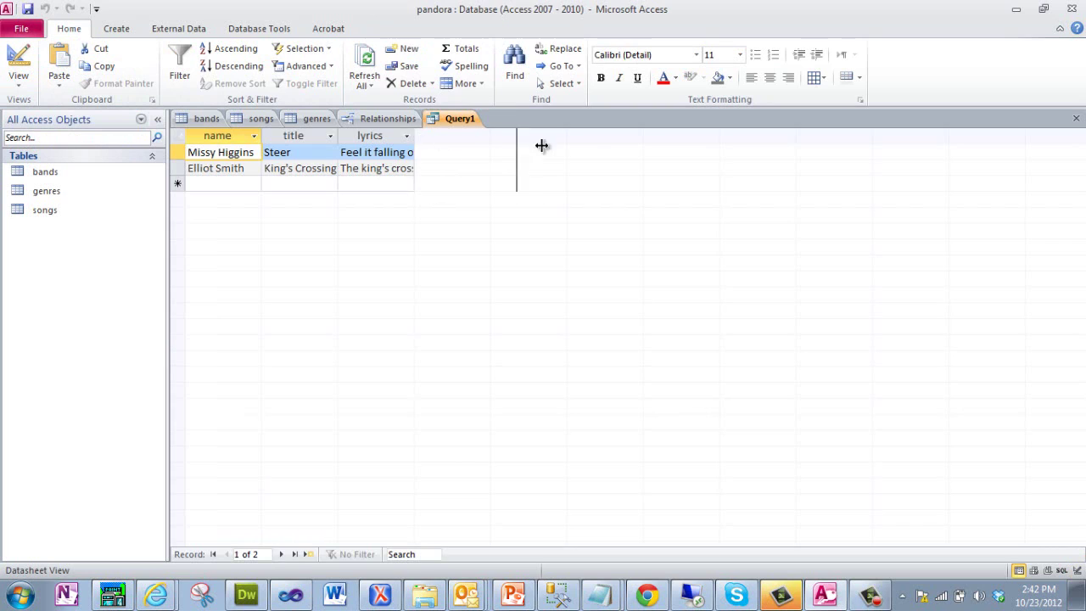